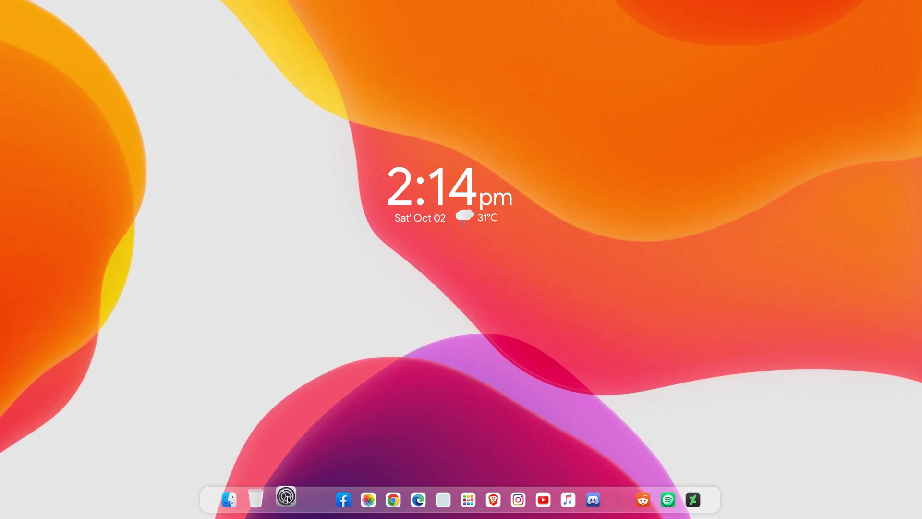
click(458, 498)
click(460, 497)
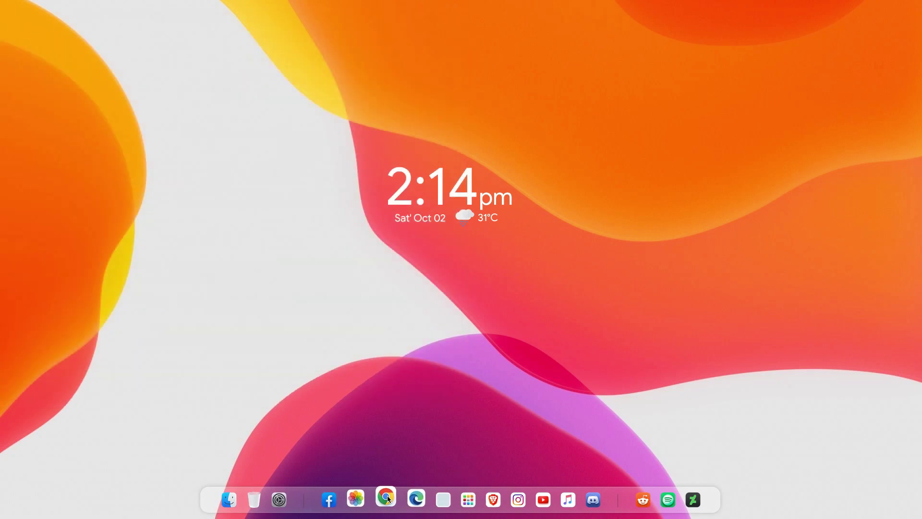
Step: Look through Quick access, Libraries, This PC and Local Disk (C:) in the themed file explorer, and close its window
click(234, 494)
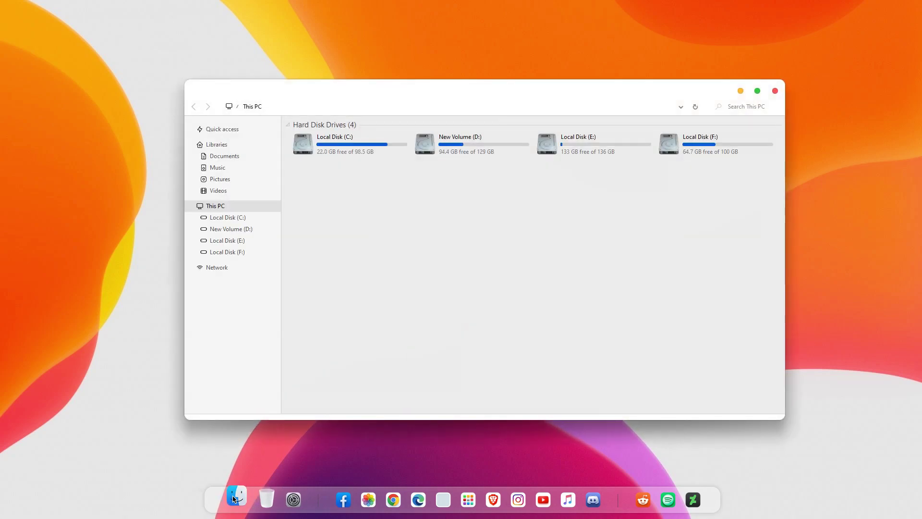
click(246, 130)
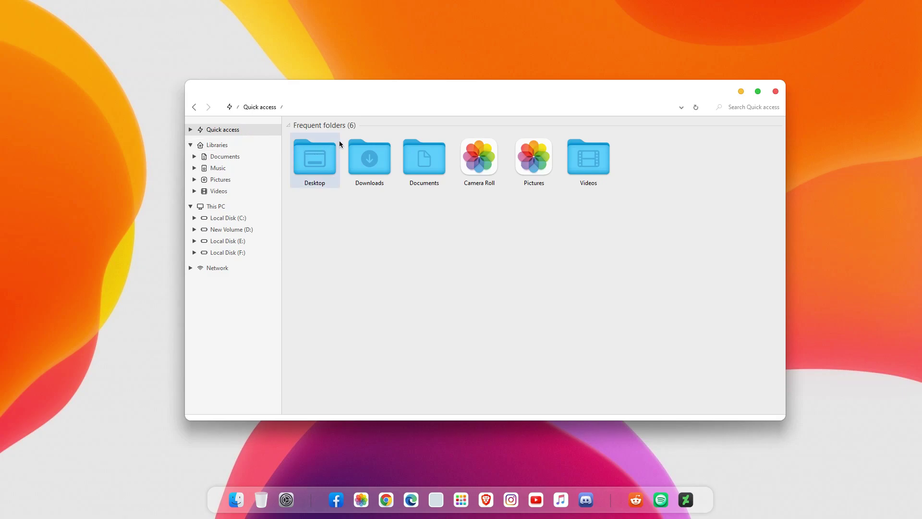
mouse_move(383, 96)
mouse_down()
mouse_move(382, 115)
mouse_move(360, 109)
mouse_move(372, 88)
mouse_move(392, 94)
mouse_up()
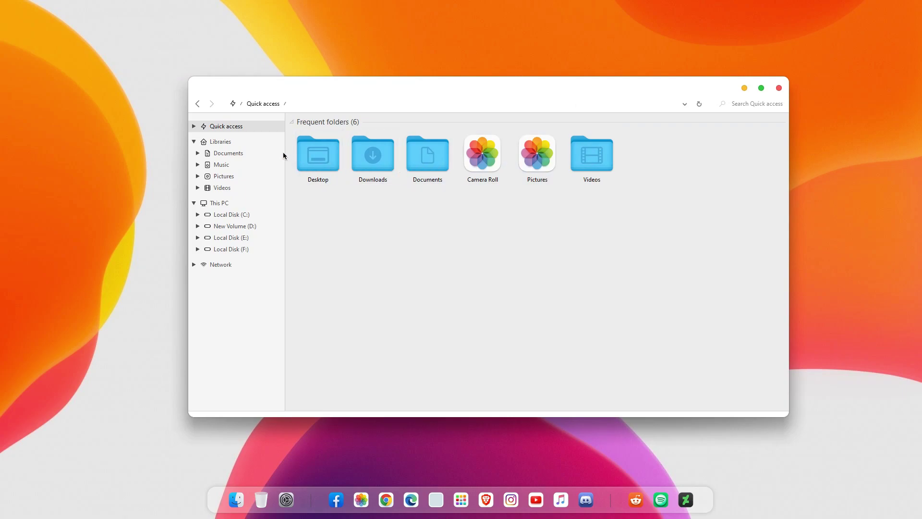
click(258, 142)
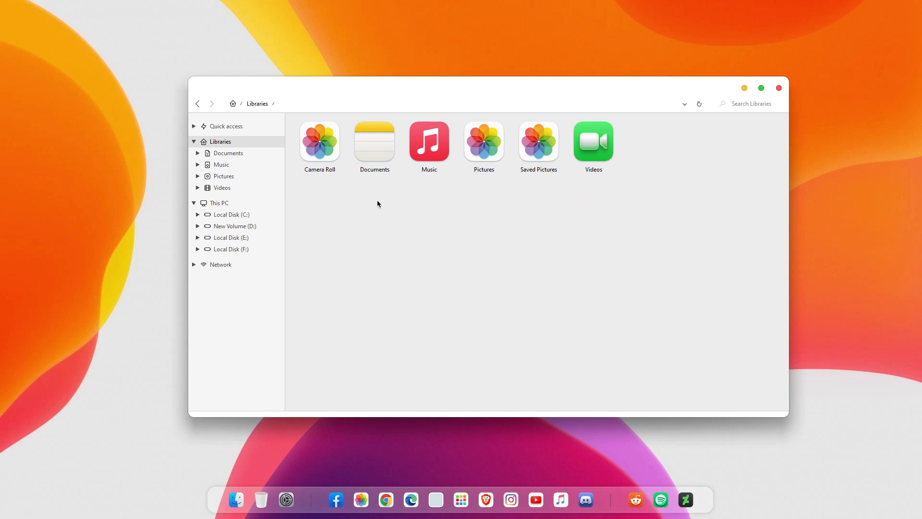
click(276, 203)
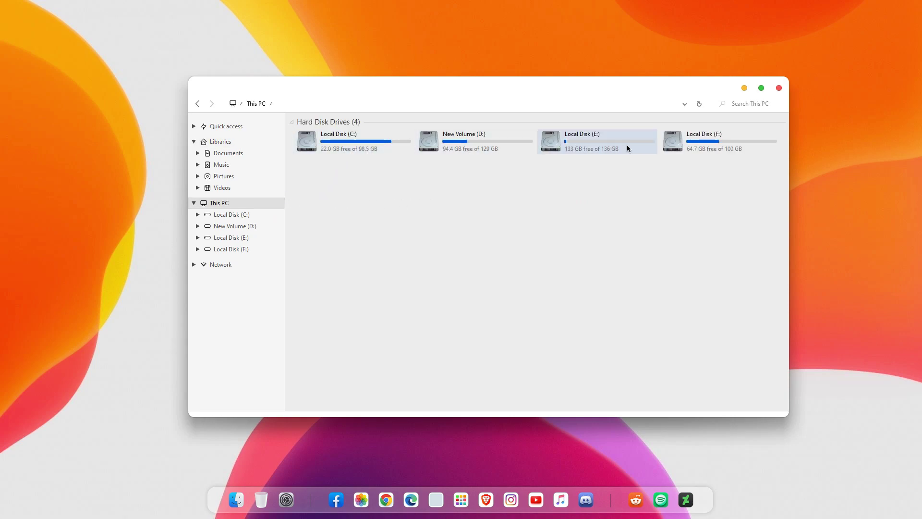
double_click(404, 152)
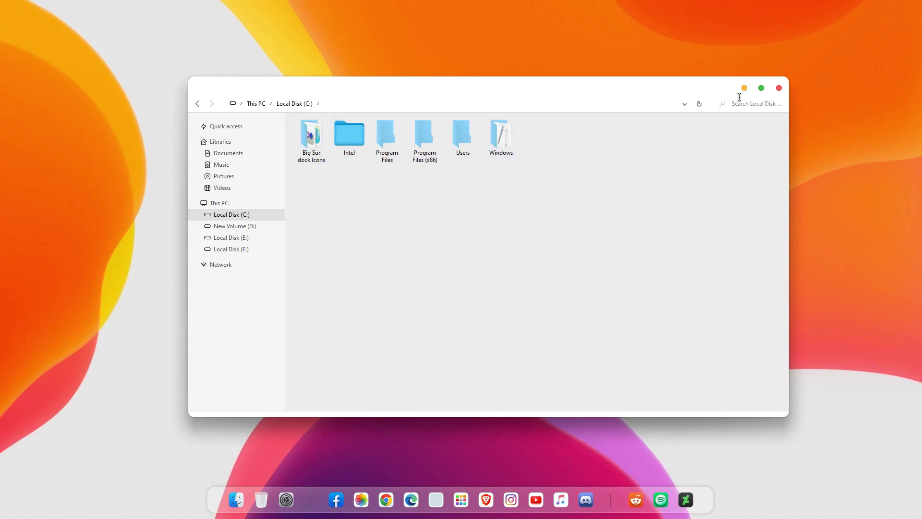
click(778, 88)
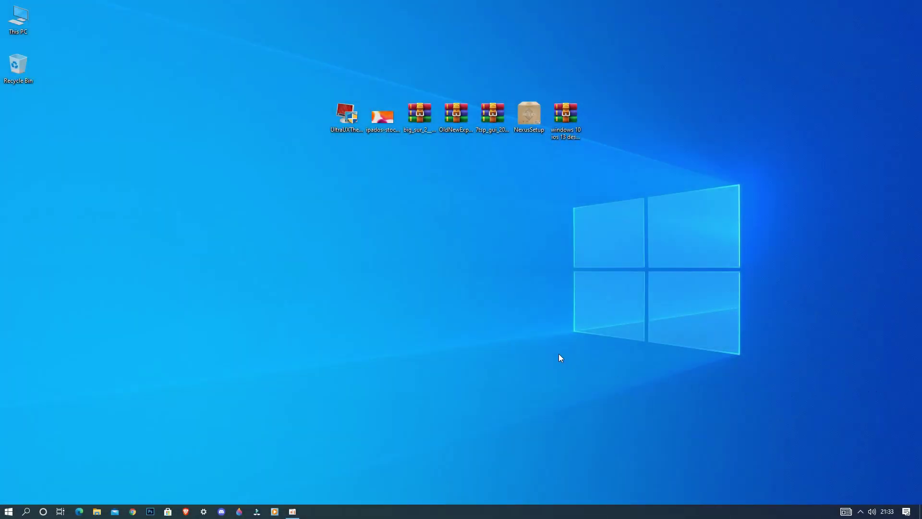
Step: Install UltraUXThemePatcher 4.2.0 from the desktop, accepting the license agreement and finishing the setup wizard
double_click(354, 130)
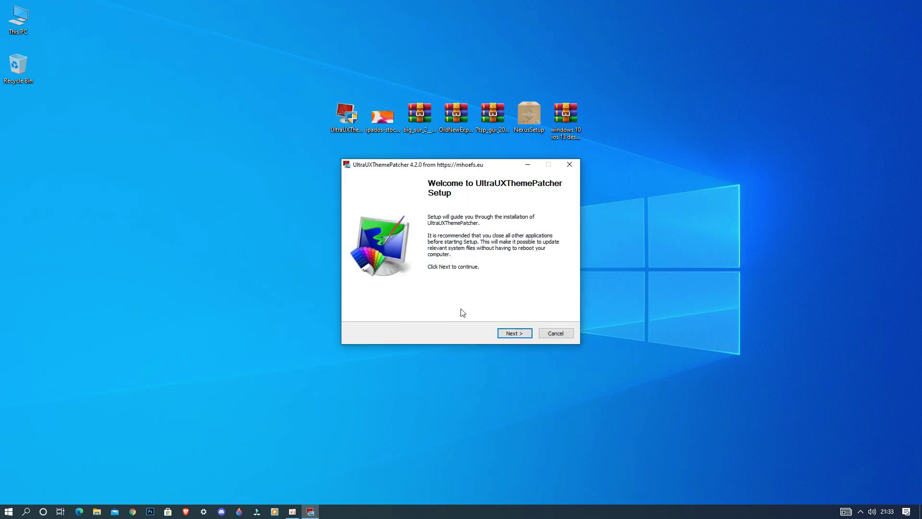
click(508, 333)
click(457, 311)
click(527, 336)
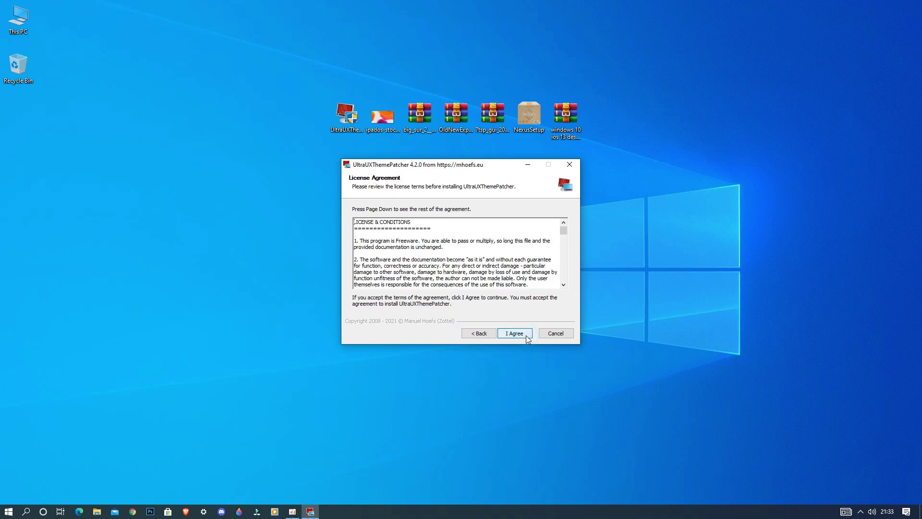
click(526, 336)
click(527, 336)
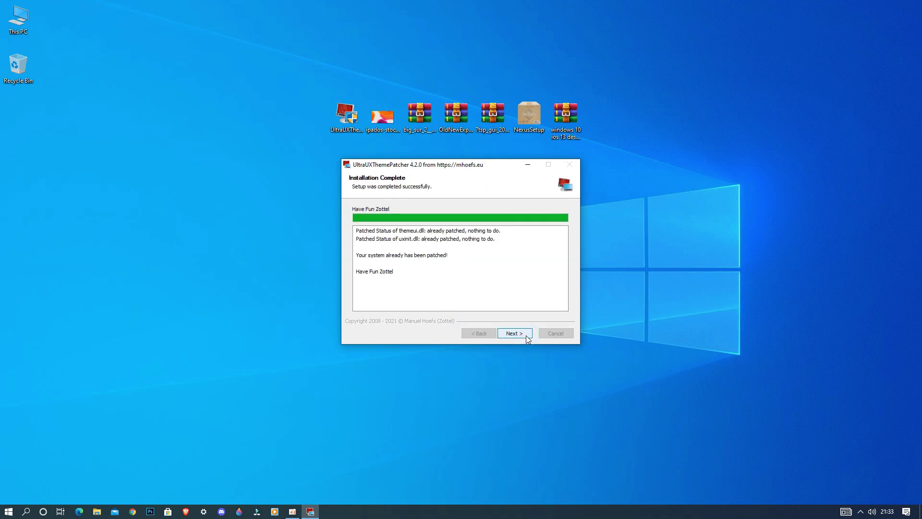
click(525, 335)
click(525, 335)
click(526, 335)
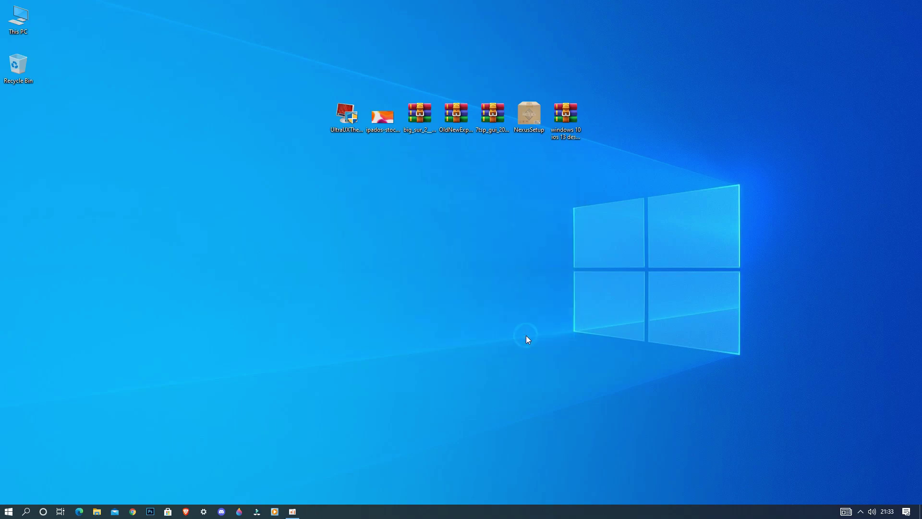
Step: Set the iPadOS stock orange-white image on the desktop as the desktop background
click(381, 120)
right_click(381, 120)
click(400, 148)
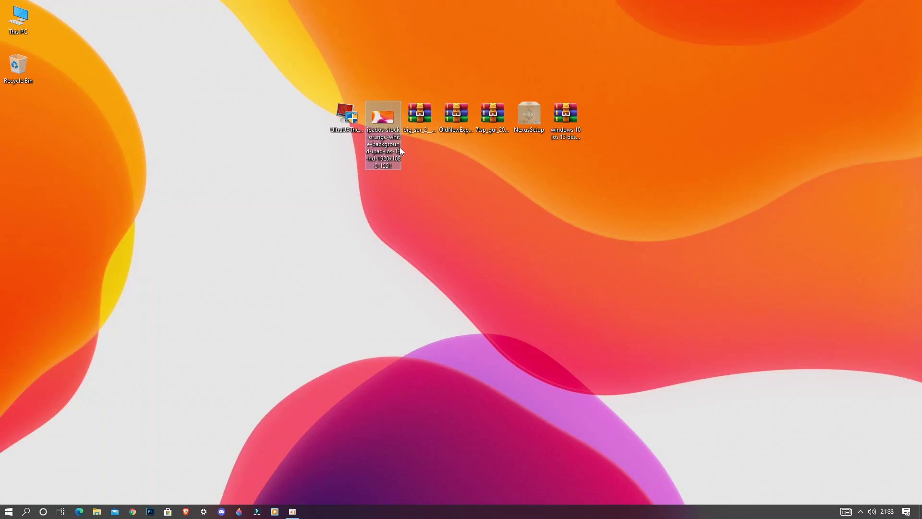
Step: Extract the big_sur_2 Windows 10 themes archive into its own folder on the desktop
click(421, 119)
right_click(421, 119)
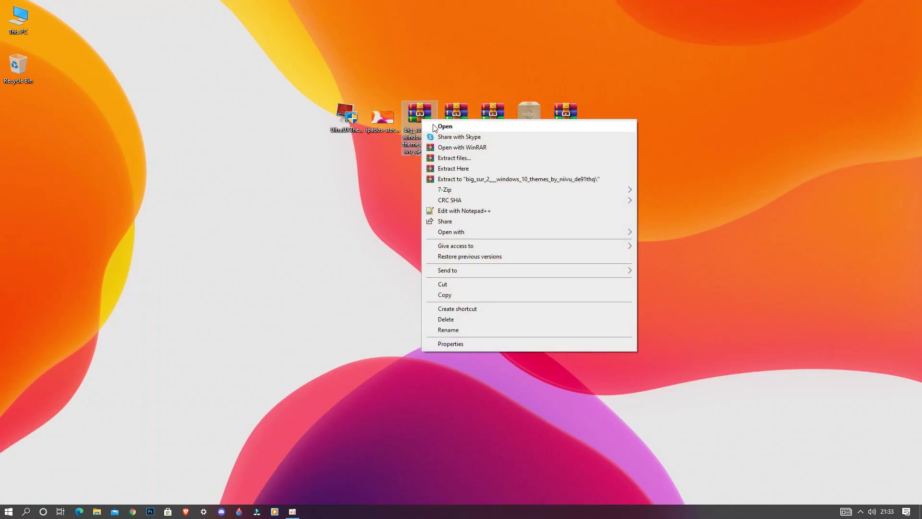
click(442, 158)
click(488, 362)
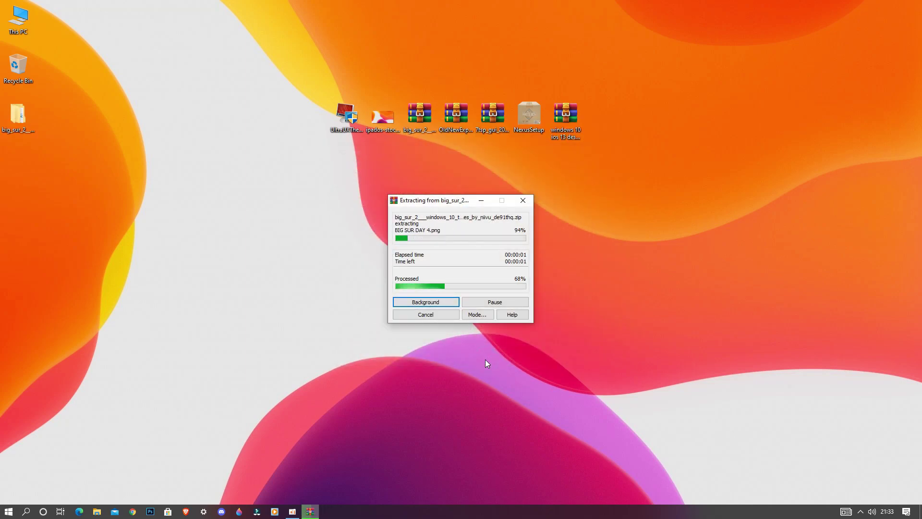
Step: Open the extracted Big Sur 2 - Windows Themes folder and go to Thin Taskbar within Windows 10 Themes FINAL (BUILD 1903-2009)
double_click(18, 115)
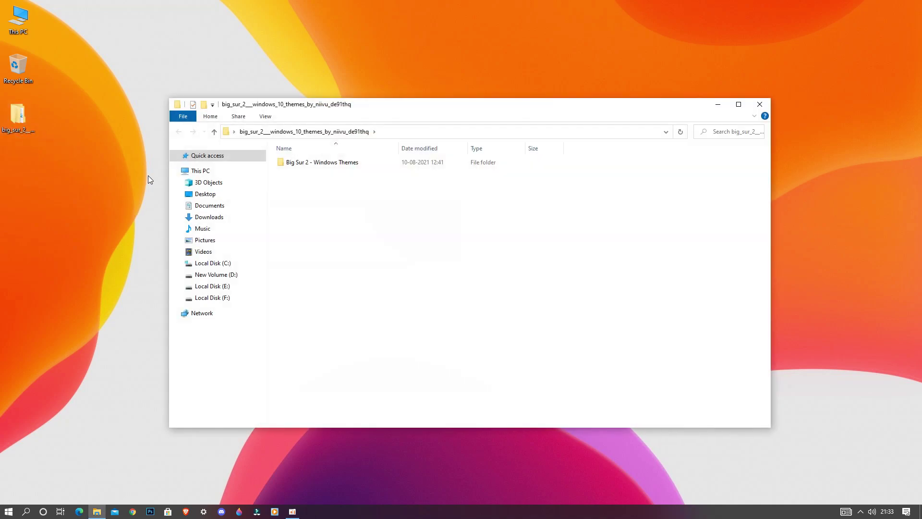
click(313, 163)
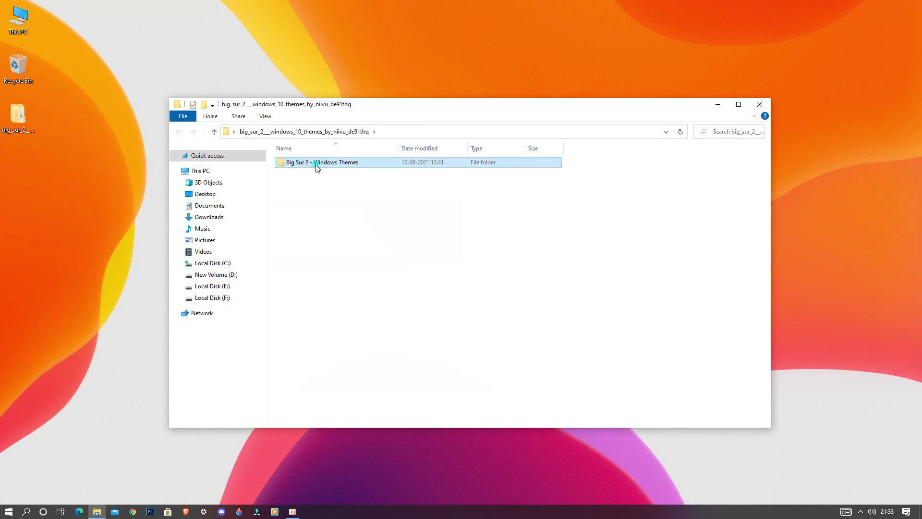
double_click(316, 166)
click(310, 234)
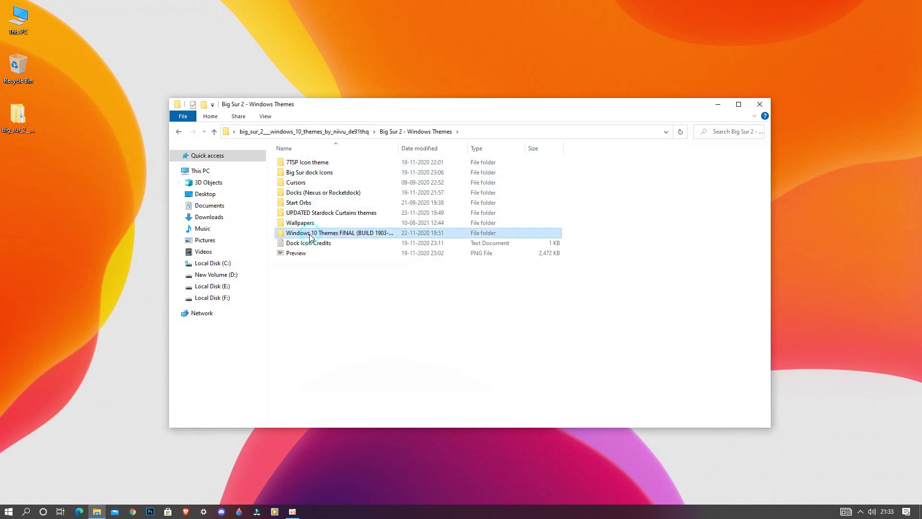
double_click(346, 238)
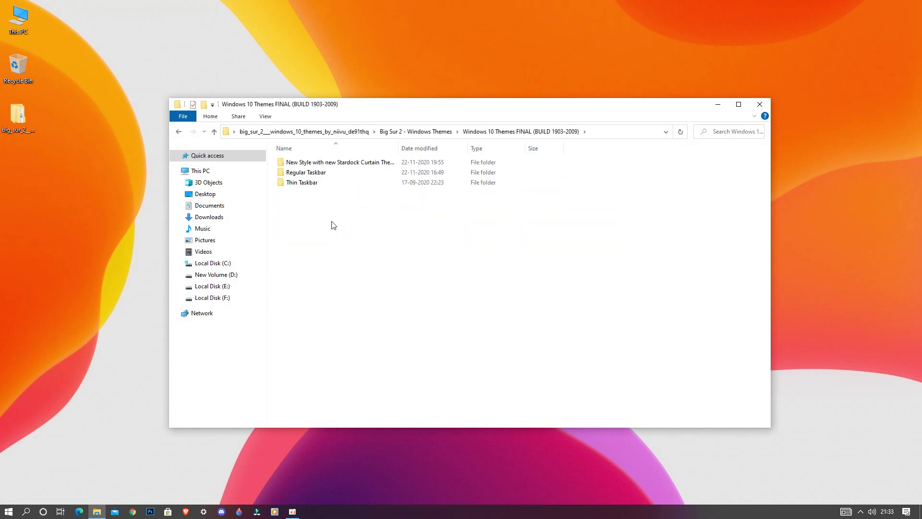
click(298, 184)
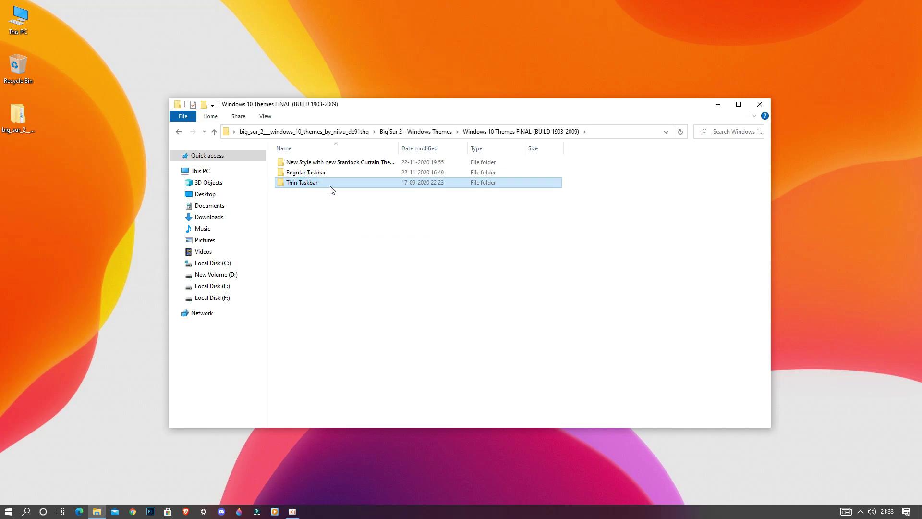
double_click(315, 186)
Step: Cut the Big Sur 2 folder together with the Dark Mode, Day and Night theme files
drag(313, 212, 332, 162)
right_click(332, 163)
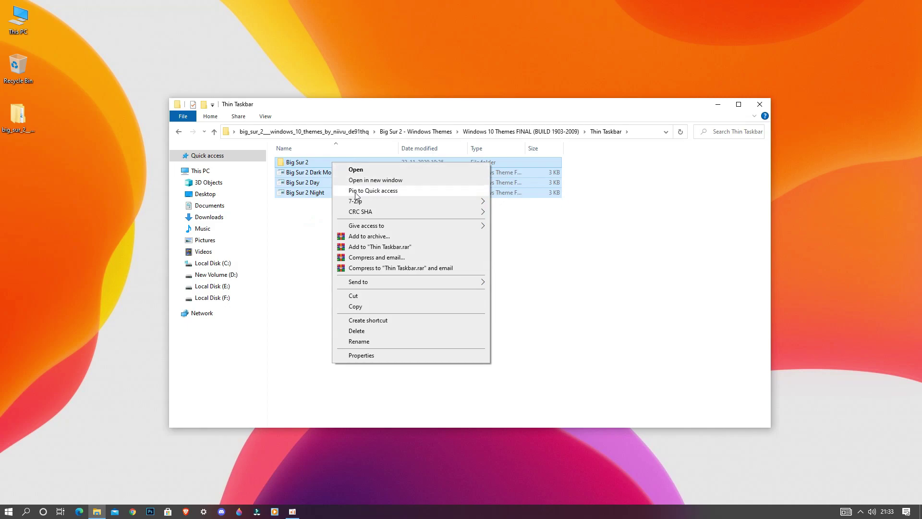
click(353, 296)
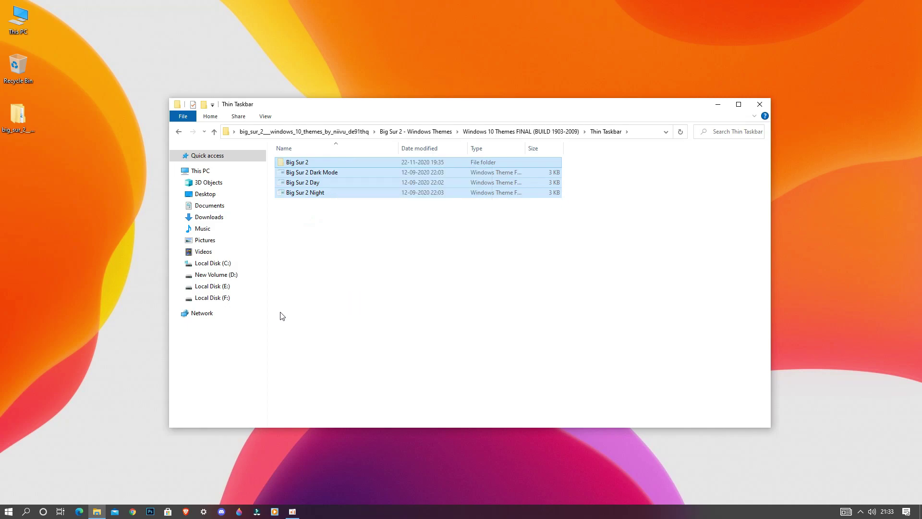
Step: Go to the Windows\Resources\Themes folder on Local Disk (C:)
click(222, 170)
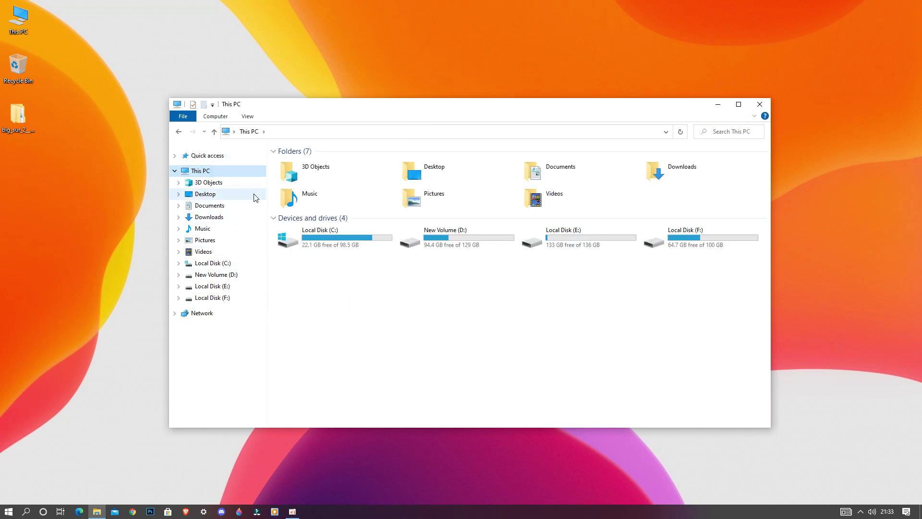
click(330, 237)
double_click(354, 238)
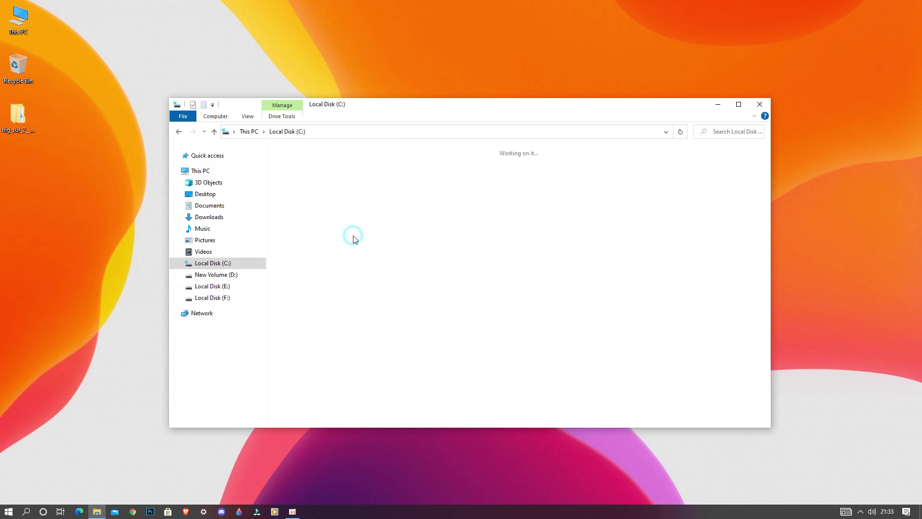
click(442, 177)
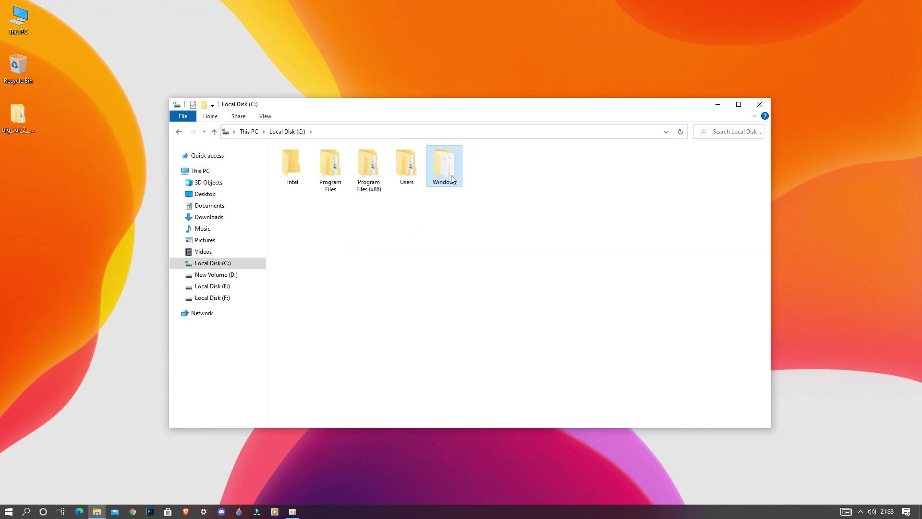
double_click(445, 175)
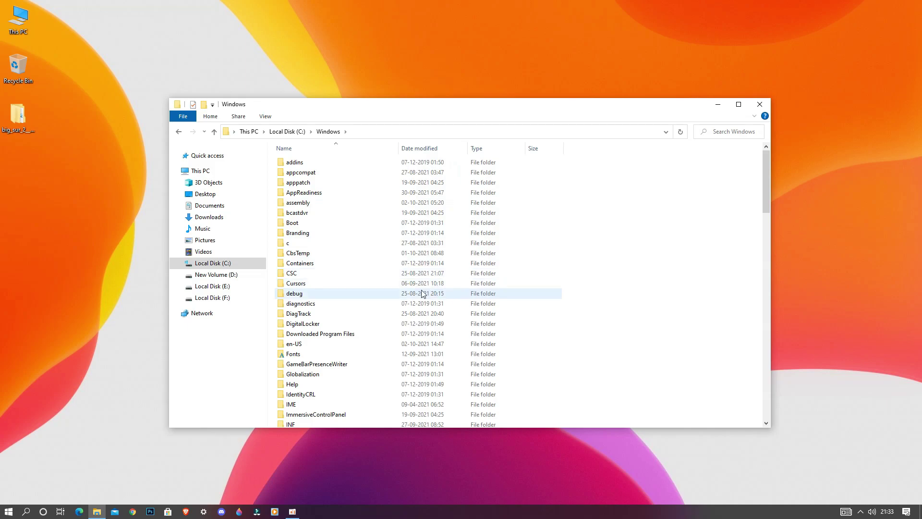
scroll(404, 305, down, 1)
scroll(405, 304, down, 10)
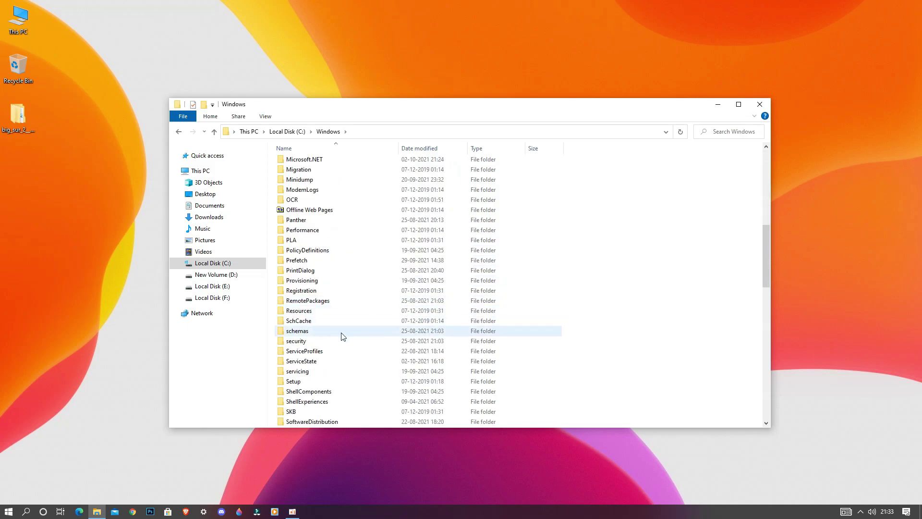
click(311, 313)
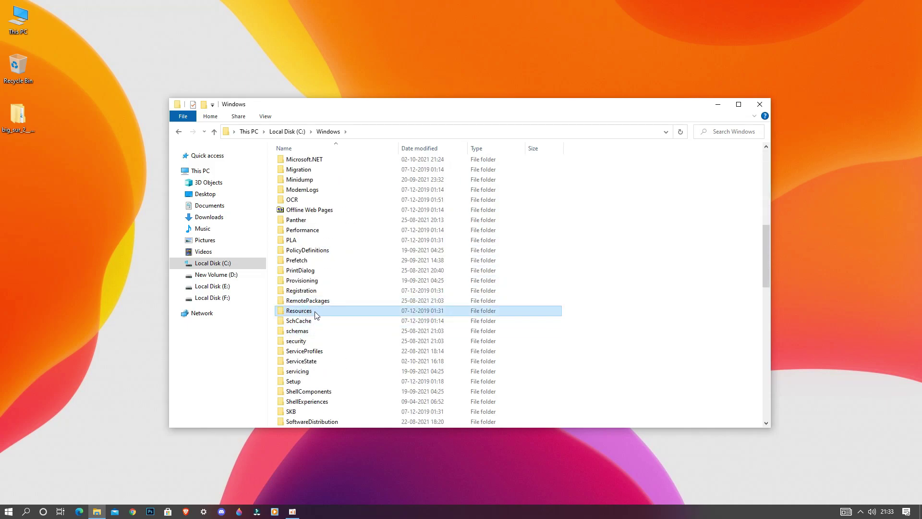
double_click(322, 312)
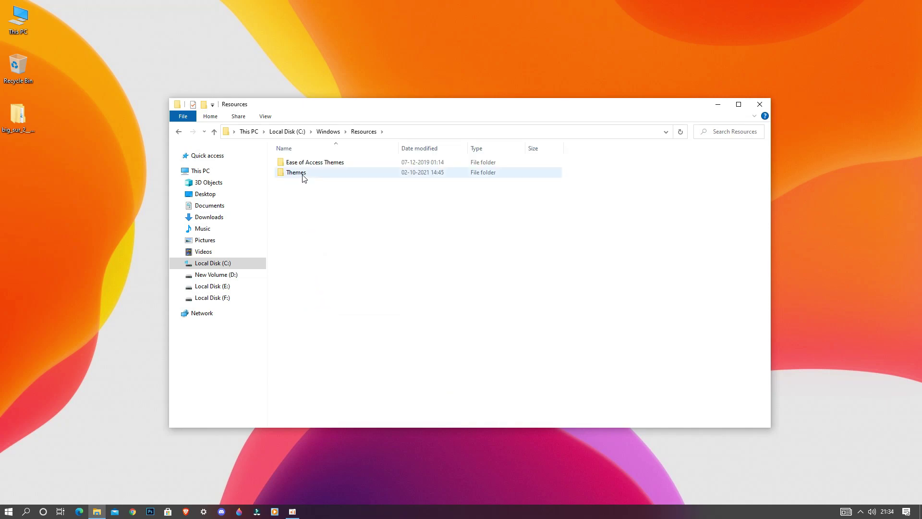
double_click(304, 173)
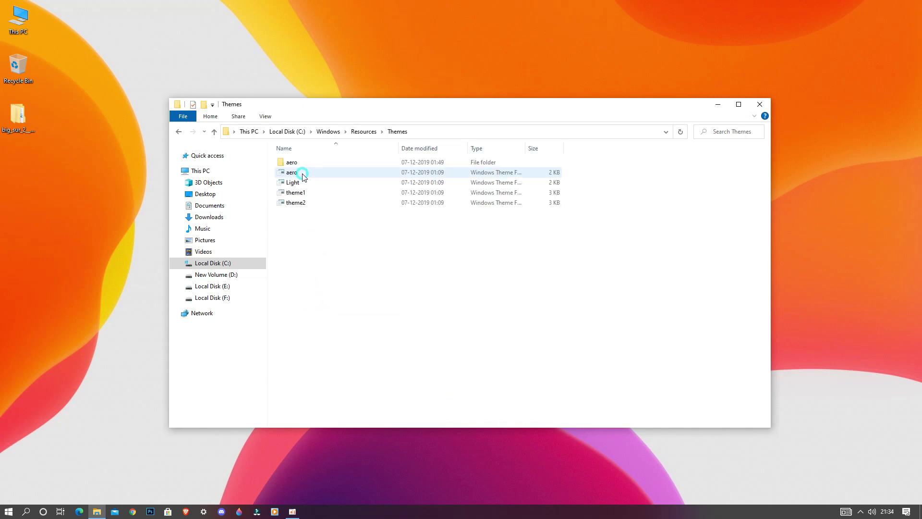
Step: Paste the cut Big Sur 2 items into the Themes folder, granting administrator permission, and close the folder window
right_click(327, 236)
click(351, 314)
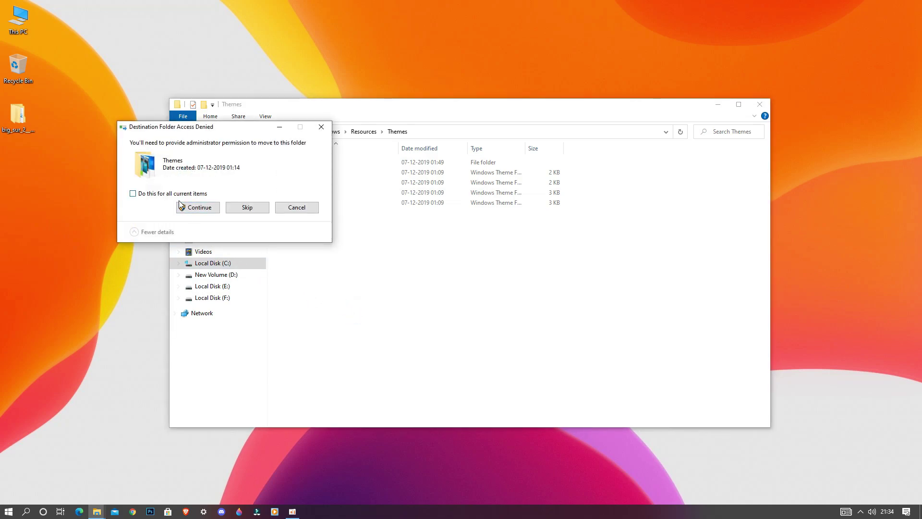
click(188, 206)
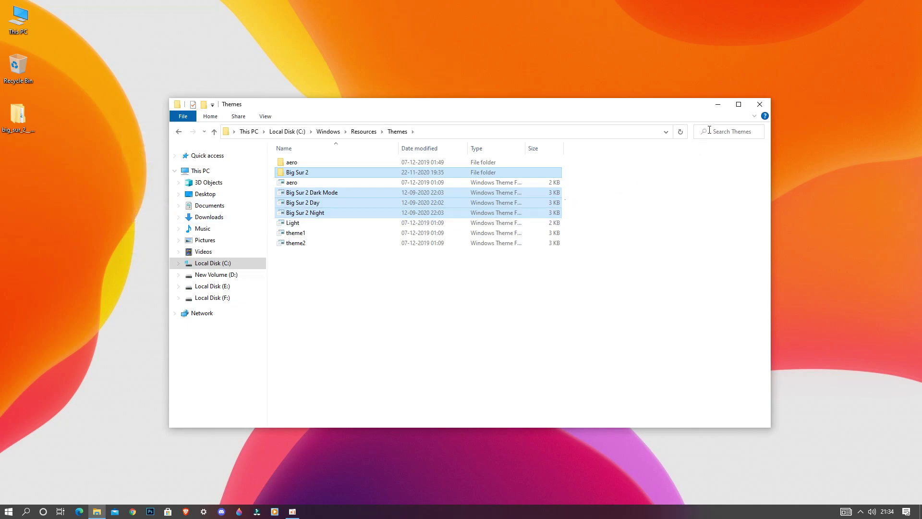
click(759, 105)
Step: Apply the Big Sur 2 Day theme in the Personalization settings and close the settings window
right_click(762, 106)
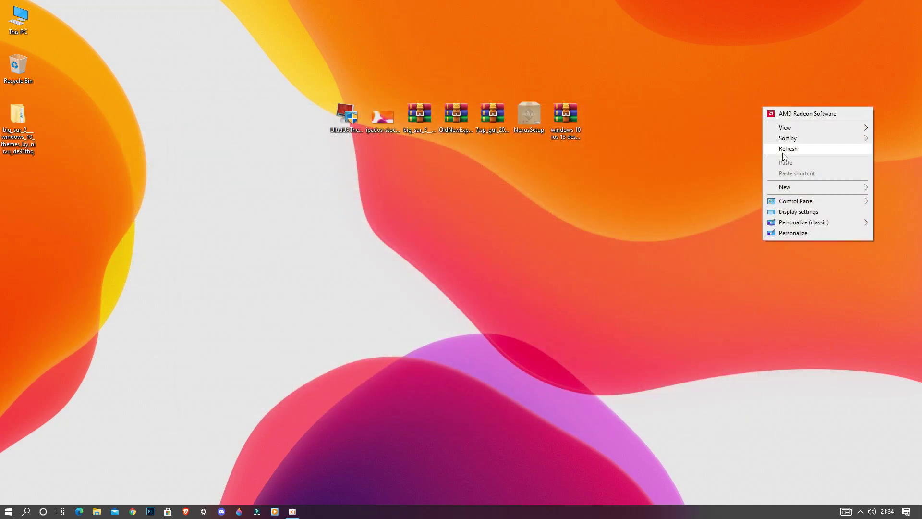
click(773, 233)
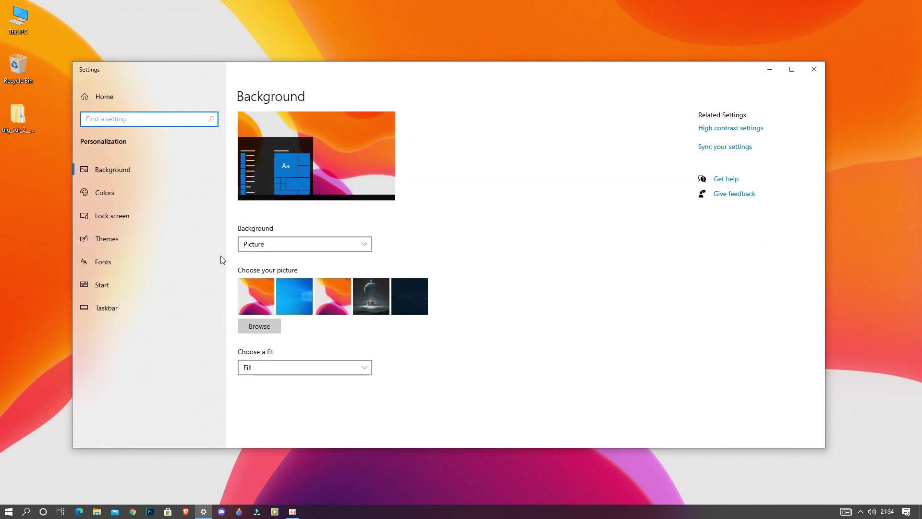
click(169, 246)
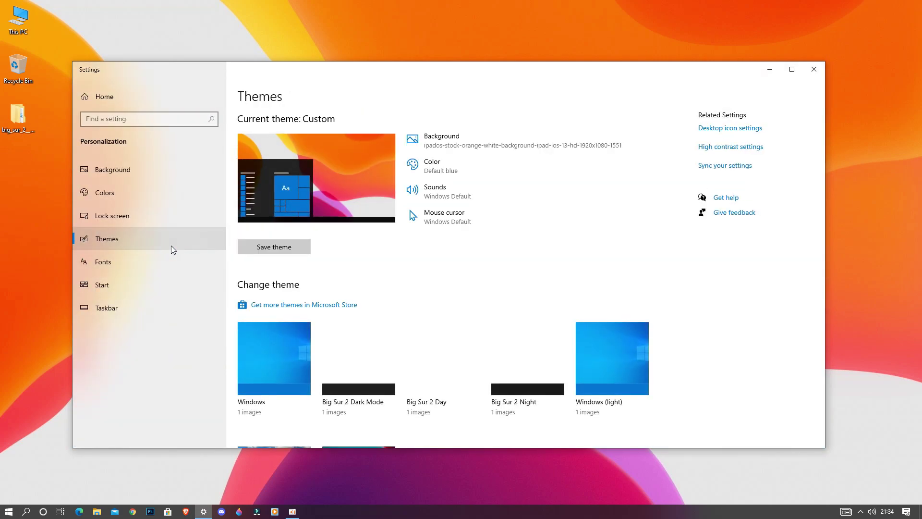
scroll(427, 300, down, 3)
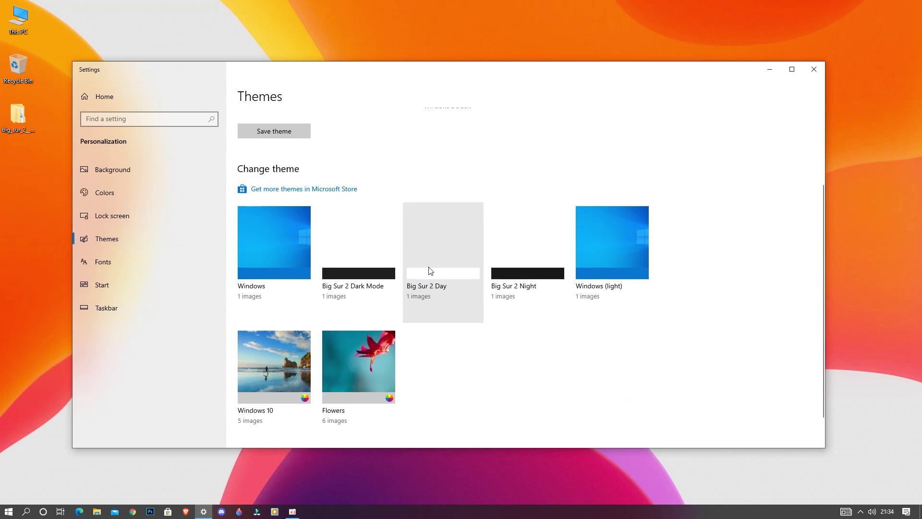
click(429, 270)
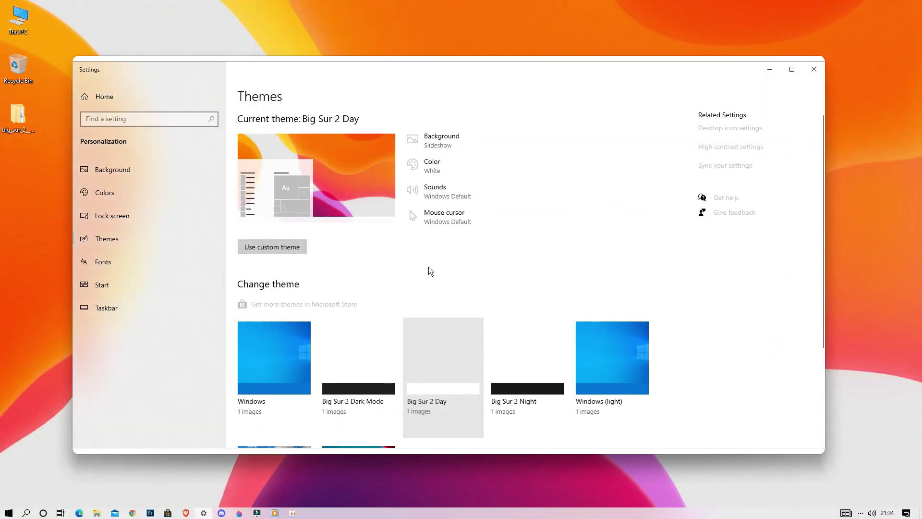
click(812, 70)
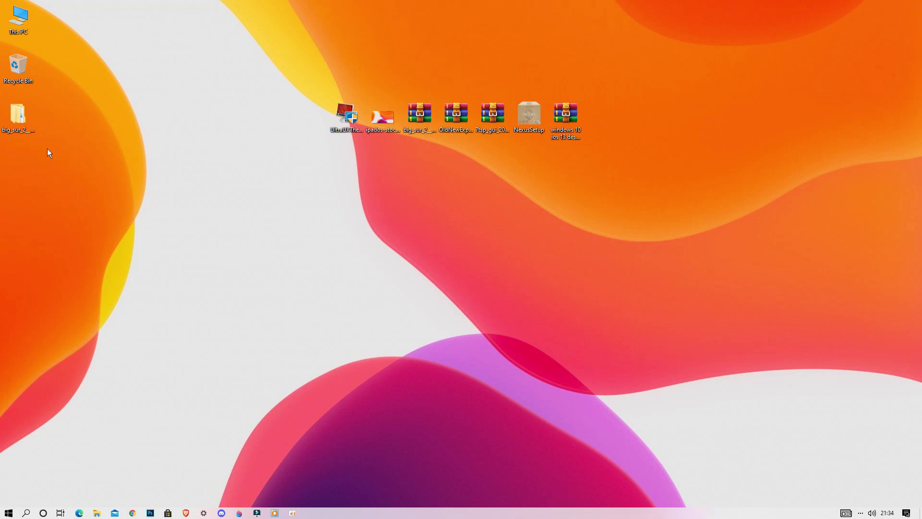
Step: Open the Cursors folder inside Big Sur 2 - Windows Themes in the extracted desktop folder
double_click(29, 122)
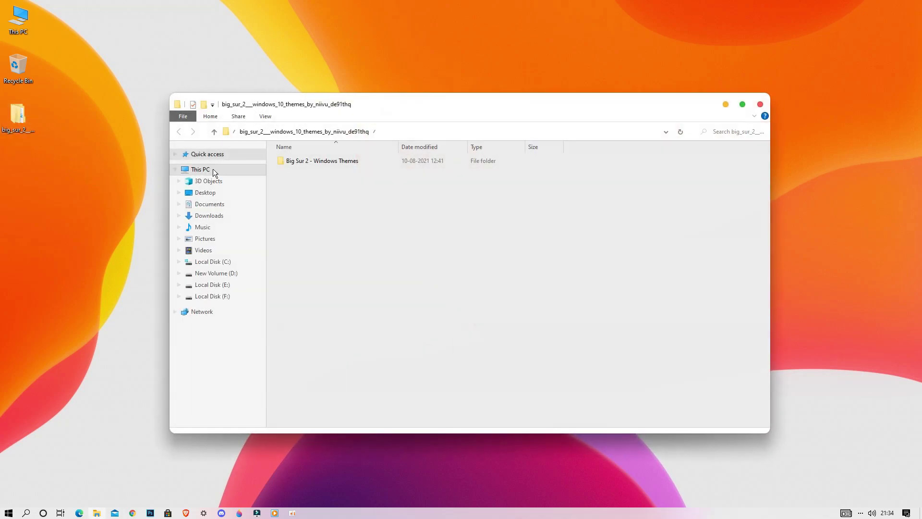
double_click(301, 163)
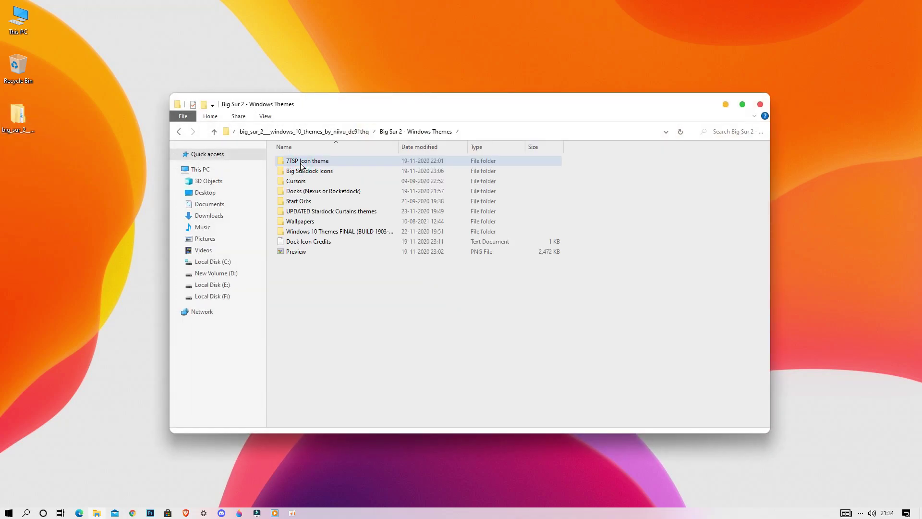
click(292, 184)
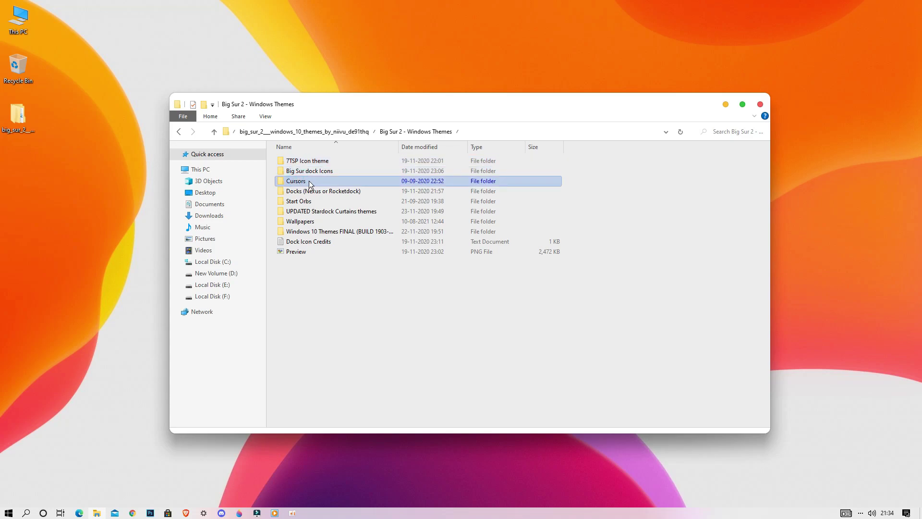
double_click(313, 183)
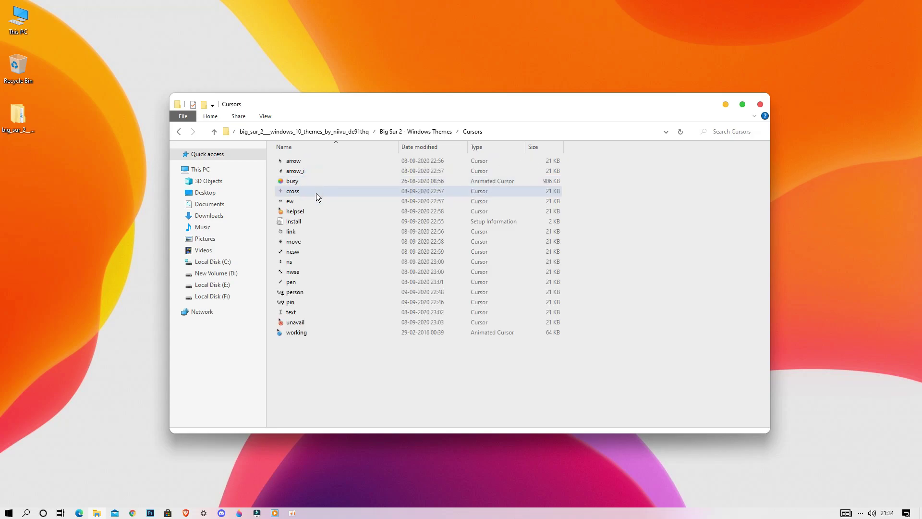
Step: Install the cursor set from the Install setup information file and close the folder window
click(285, 224)
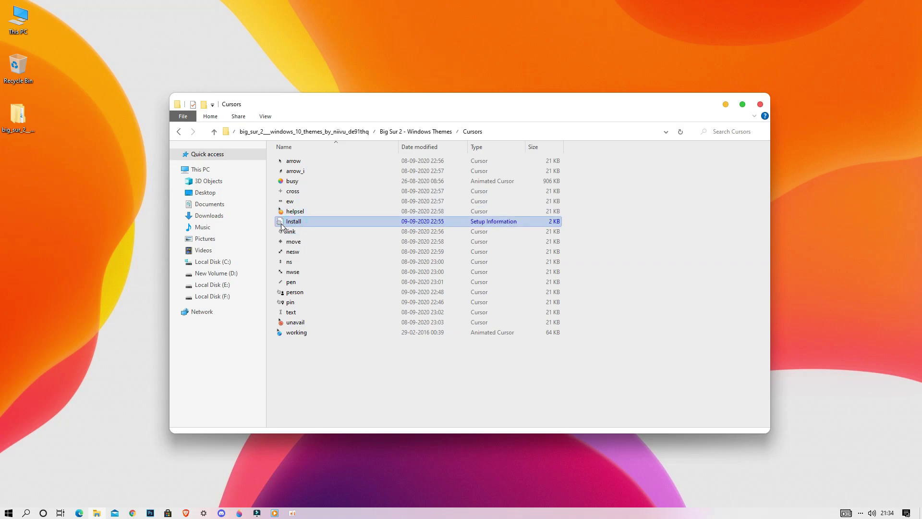
right_click(318, 221)
click(334, 251)
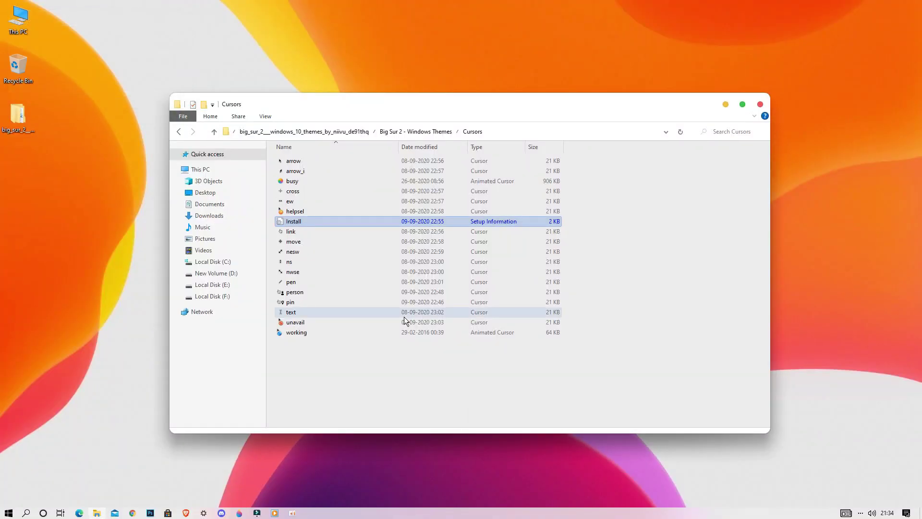
click(759, 105)
Step: Open the mouse cursor properties from the Themes page of the Personalization settings
right_click(762, 103)
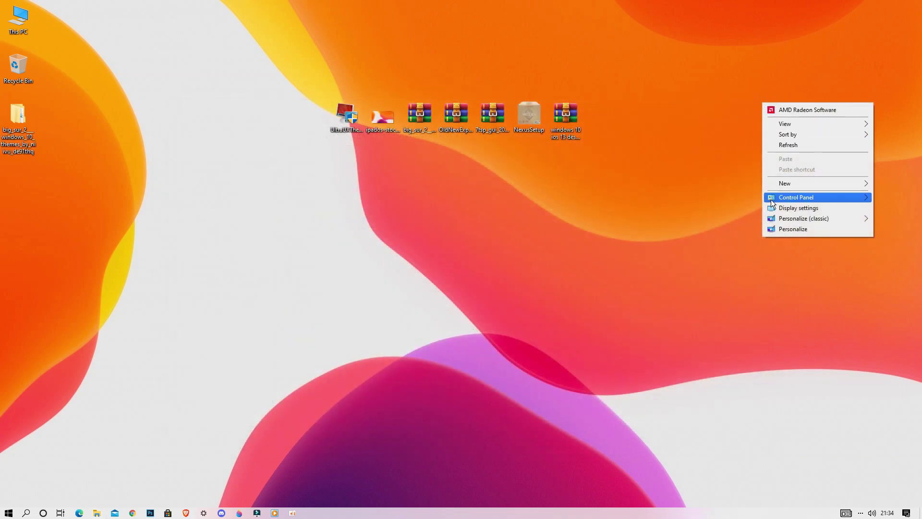
click(771, 226)
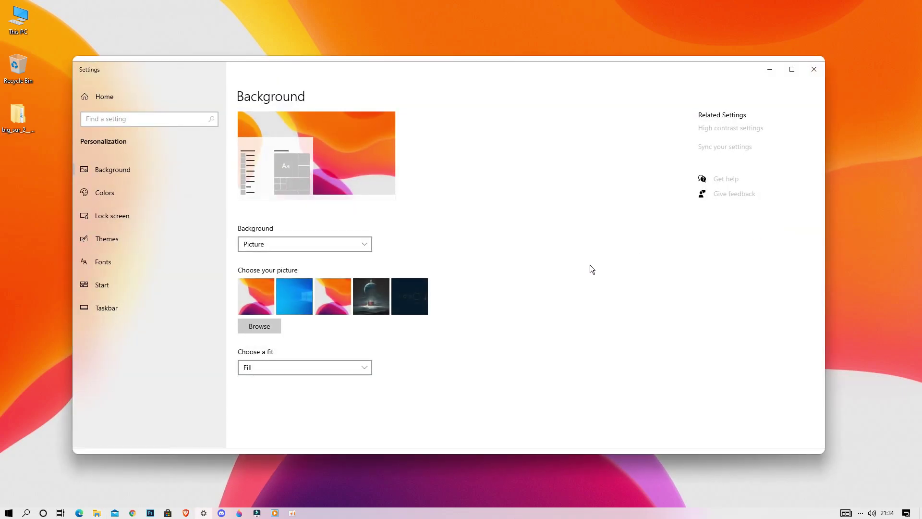
click(159, 245)
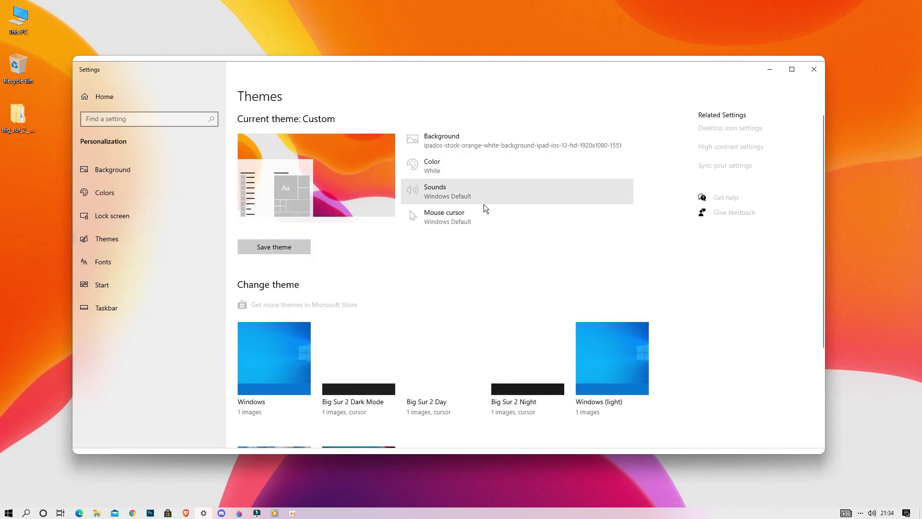
click(501, 212)
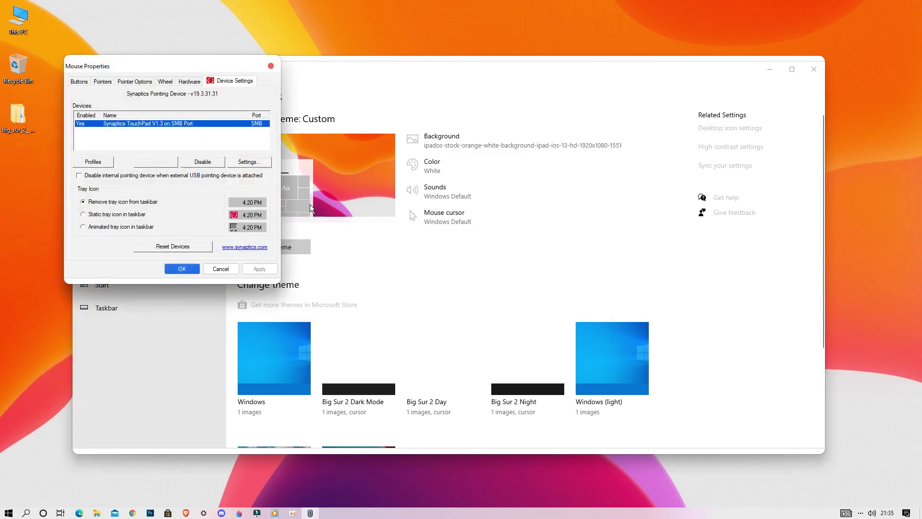
Step: Apply the Big Sur pointer scheme, replacing the existing scheme of that name, and close the mouse and settings windows
click(107, 81)
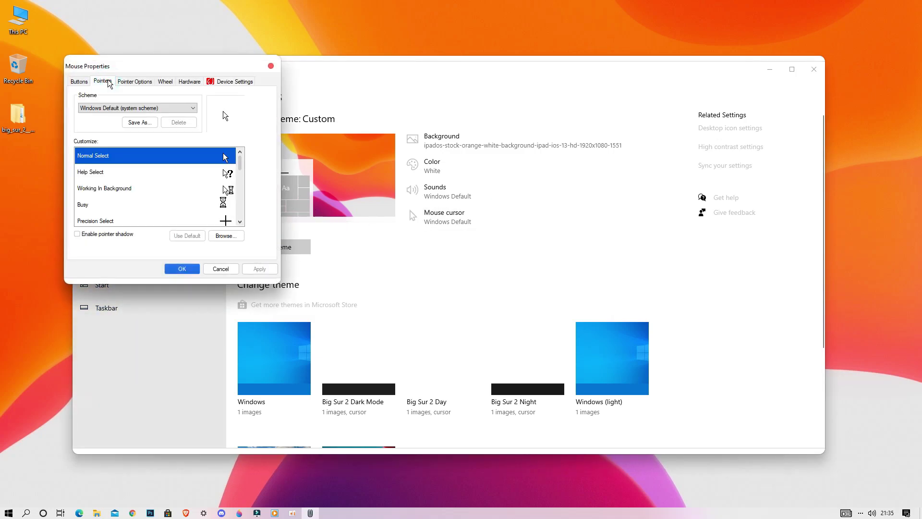
click(126, 111)
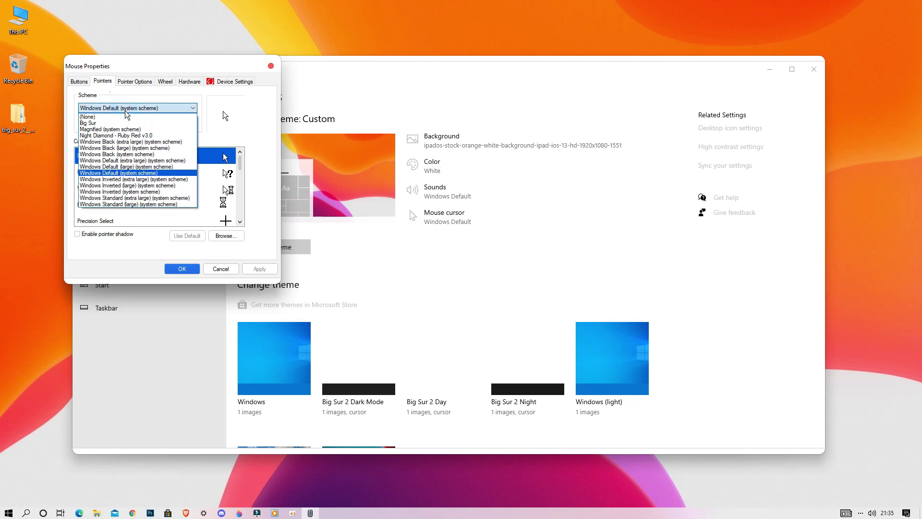
click(109, 124)
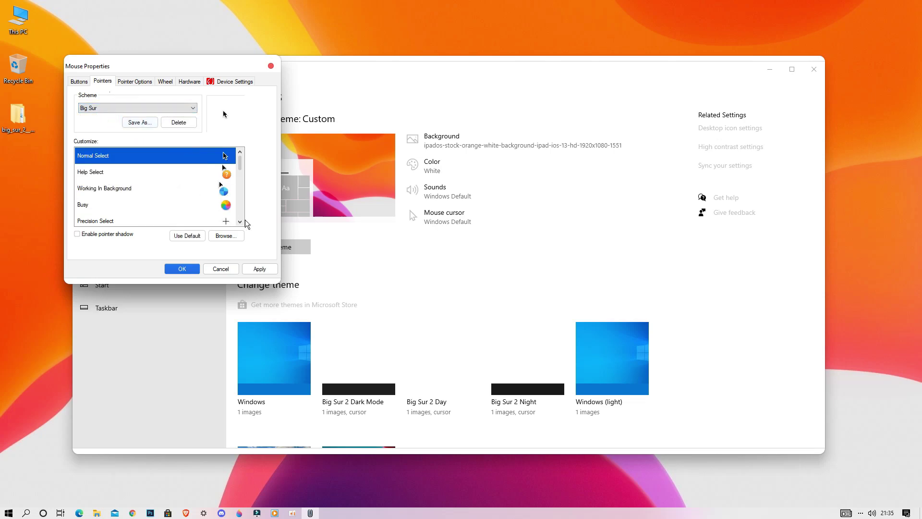
click(258, 268)
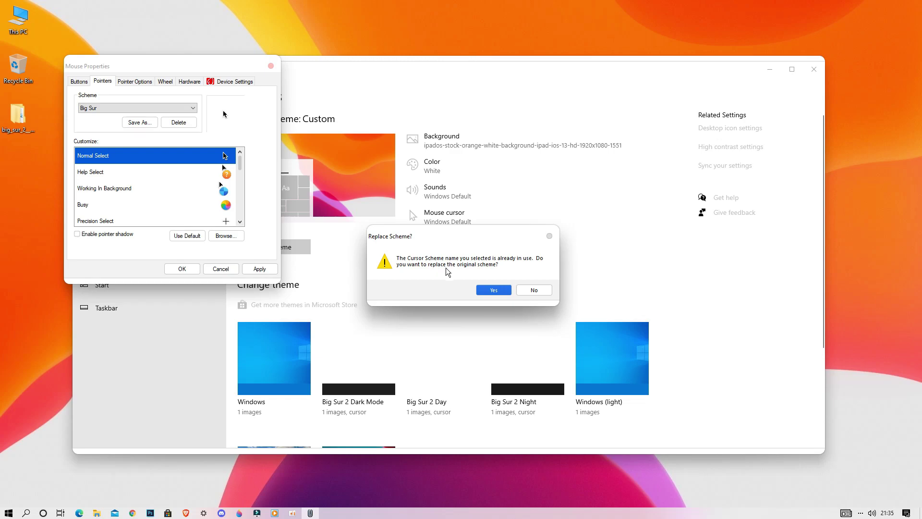
click(484, 290)
click(189, 268)
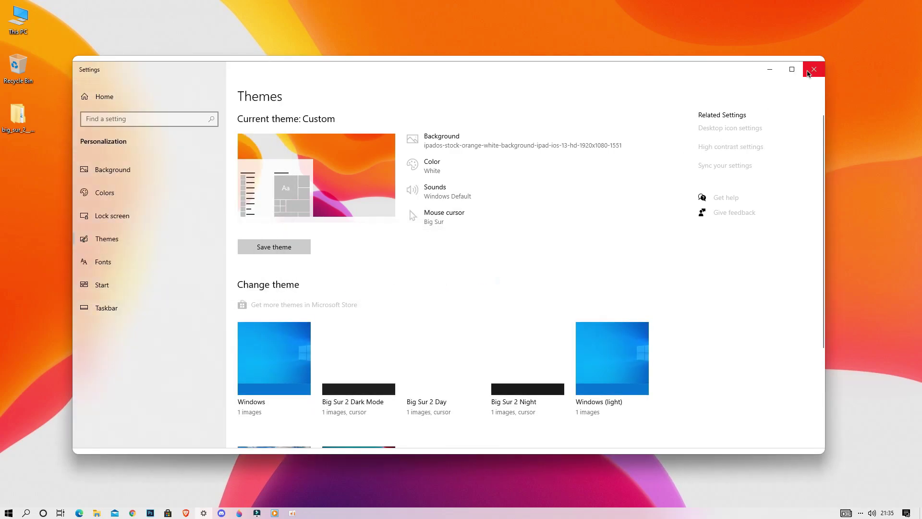
click(810, 73)
Step: Open the 7TSP Icon theme folder inside Big Sur 2 - Windows Themes in the extracted desktop folder
double_click(18, 115)
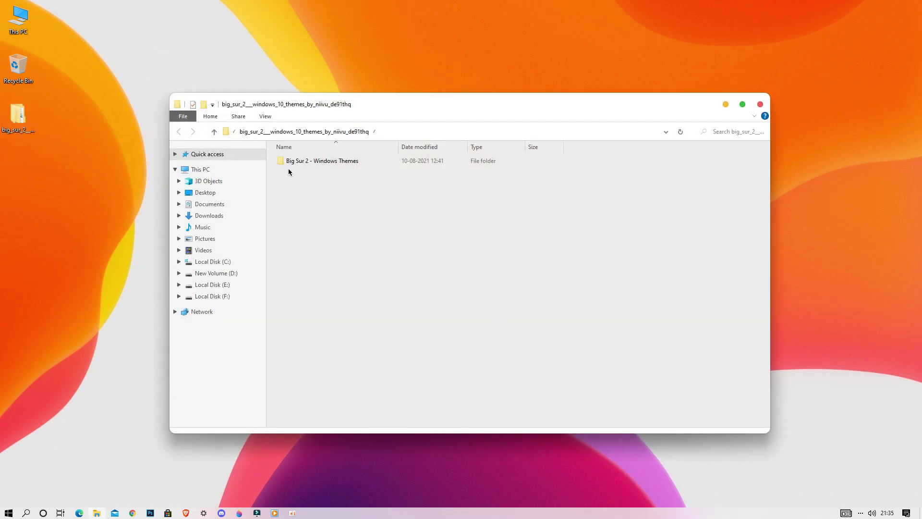
double_click(309, 165)
click(294, 165)
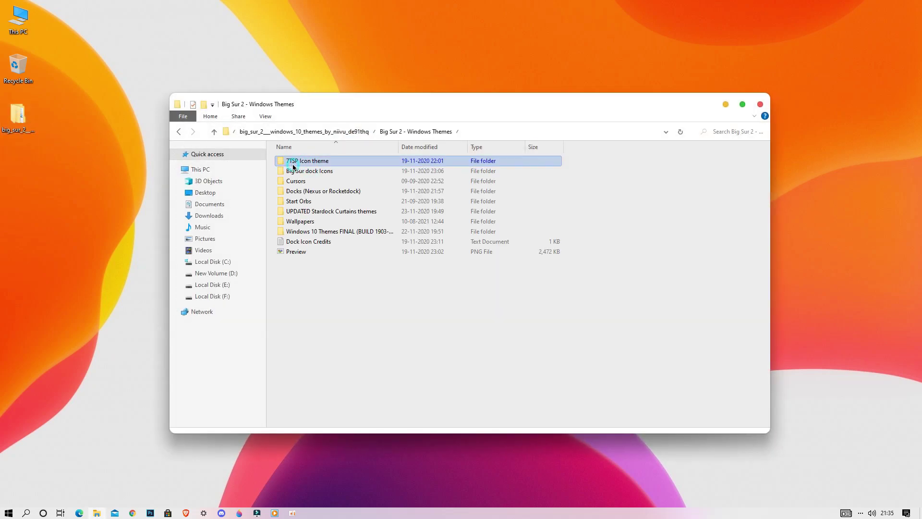
double_click(328, 166)
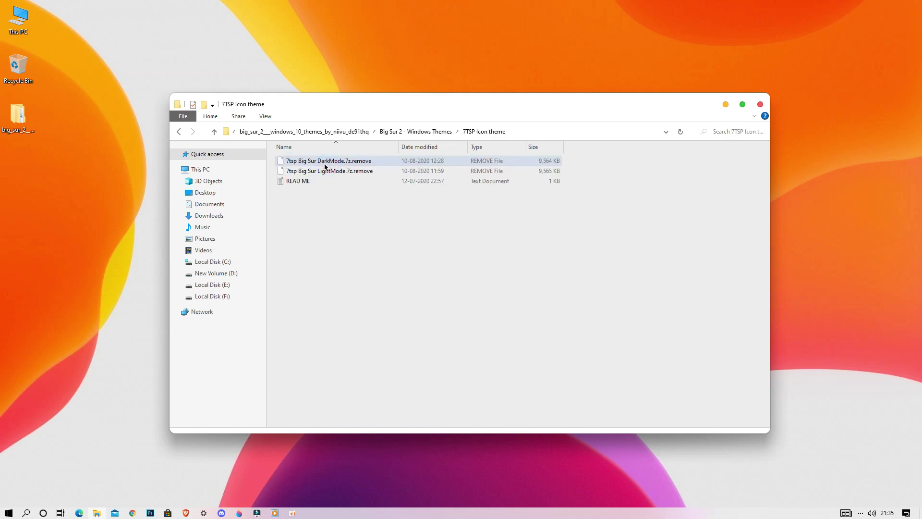
Step: Rename the LightMode icon theme file to 7tsp Big Sur LightMode.7z, accept the extension change and close the folder window
click(325, 172)
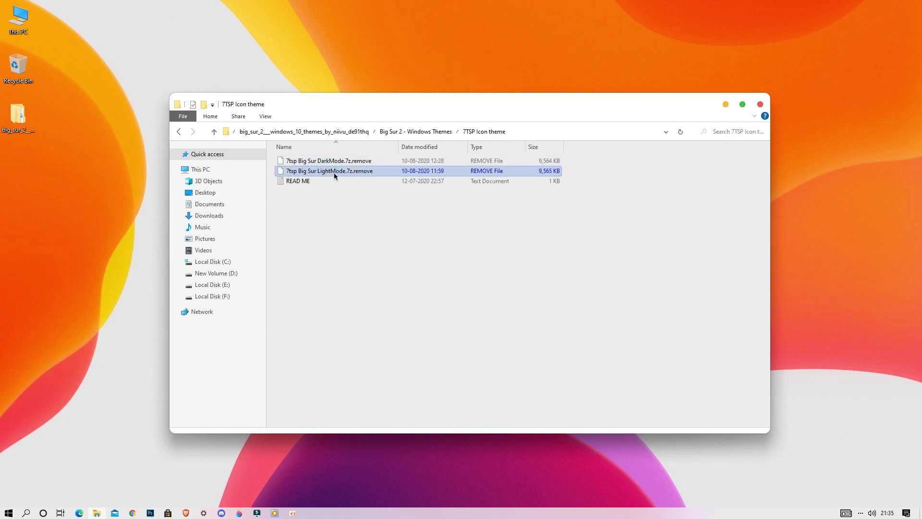
right_click(356, 173)
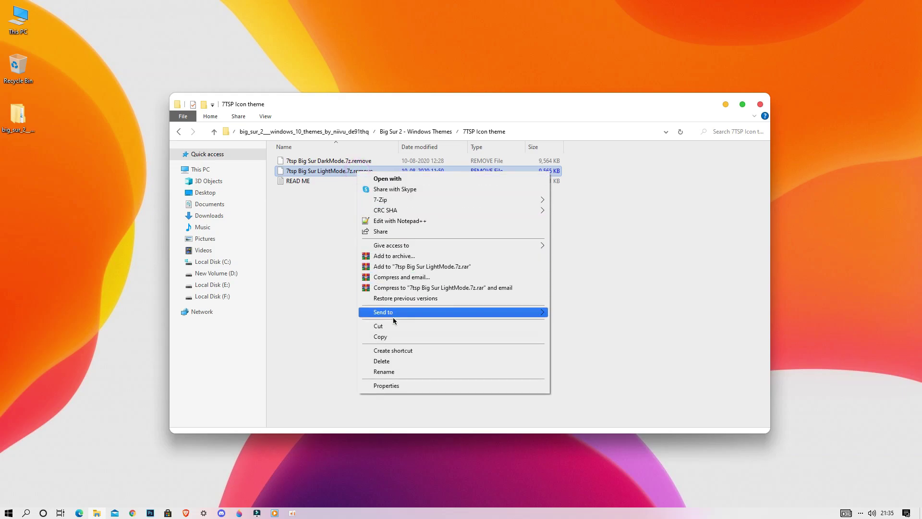
click(395, 373)
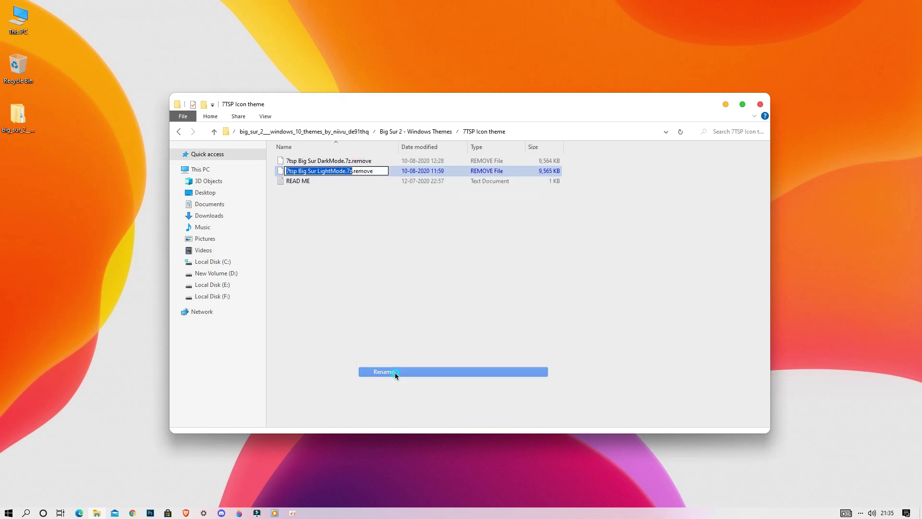
click(378, 168)
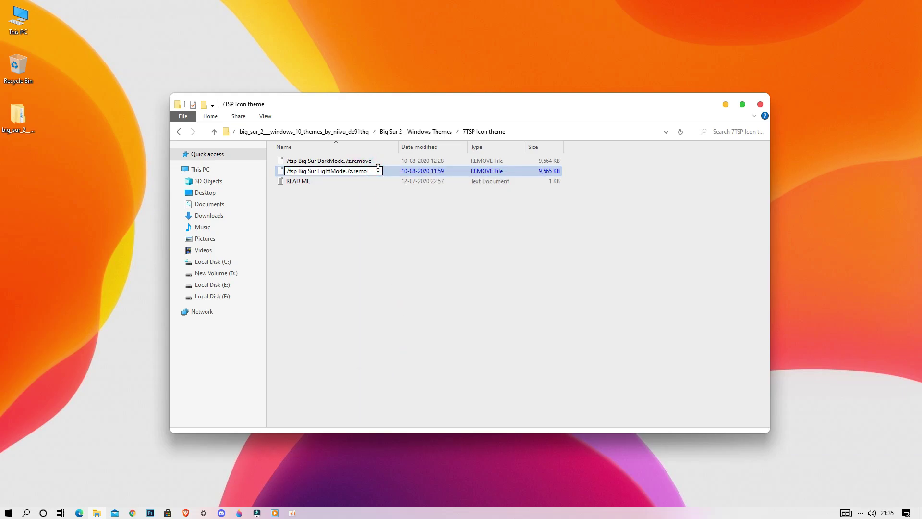
key(BackSpace)
key(BackSpace)
key(BackSpace)
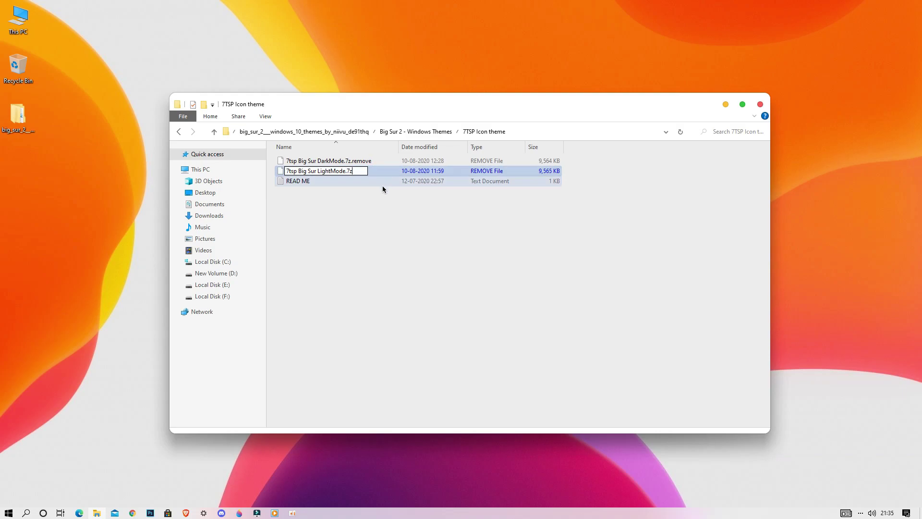
key(Return)
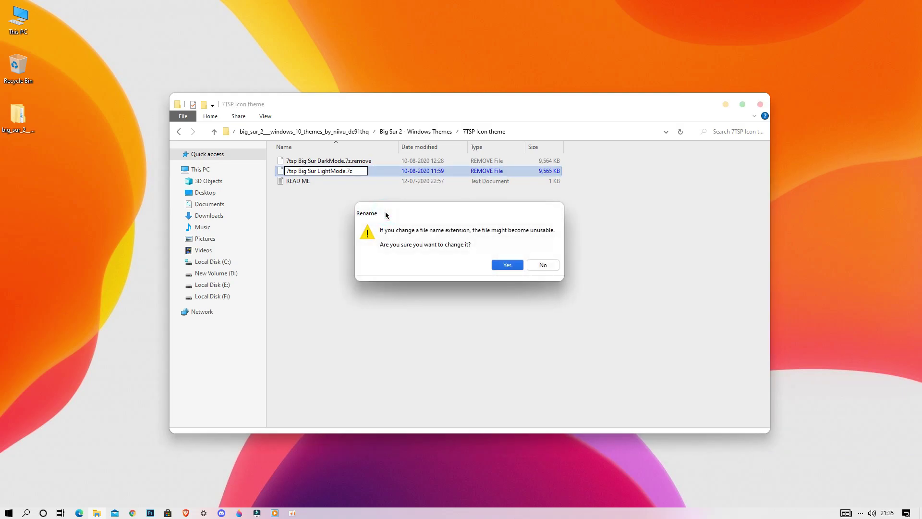
click(495, 265)
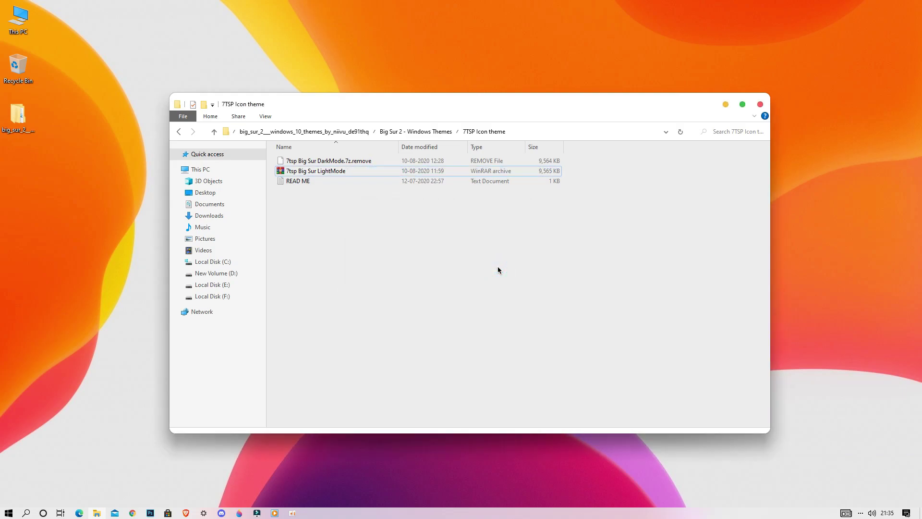
click(761, 105)
Step: Extract the 7tsp_gui_2019_edition_by_devillnside_ddb5026 archive to a folder of the same name on the desktop
click(488, 119)
right_click(488, 119)
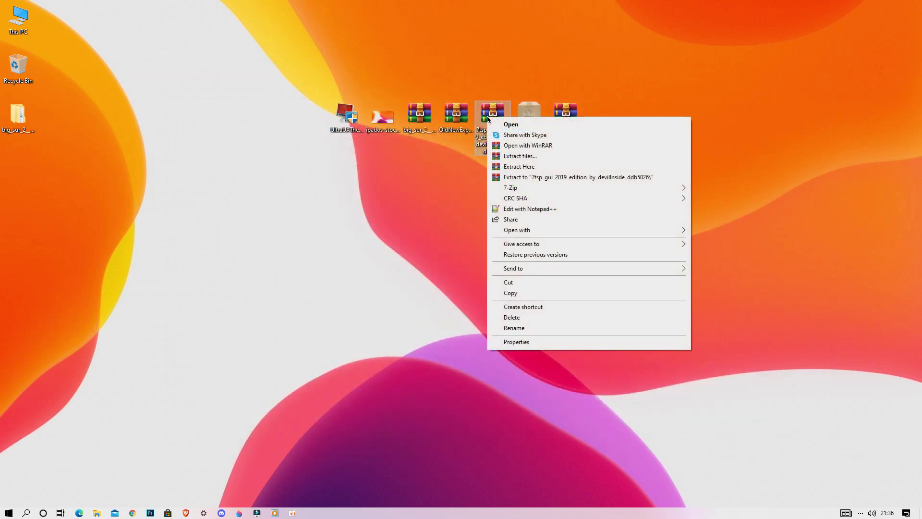
click(502, 156)
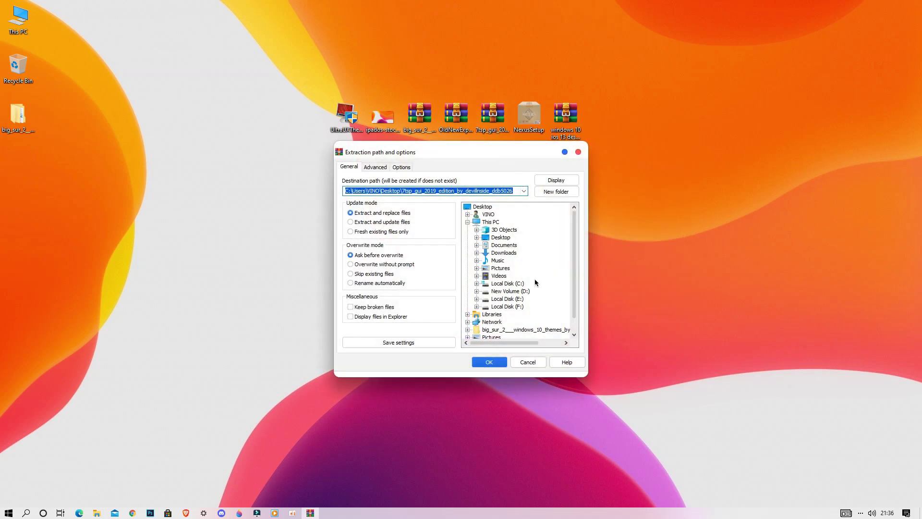
click(500, 362)
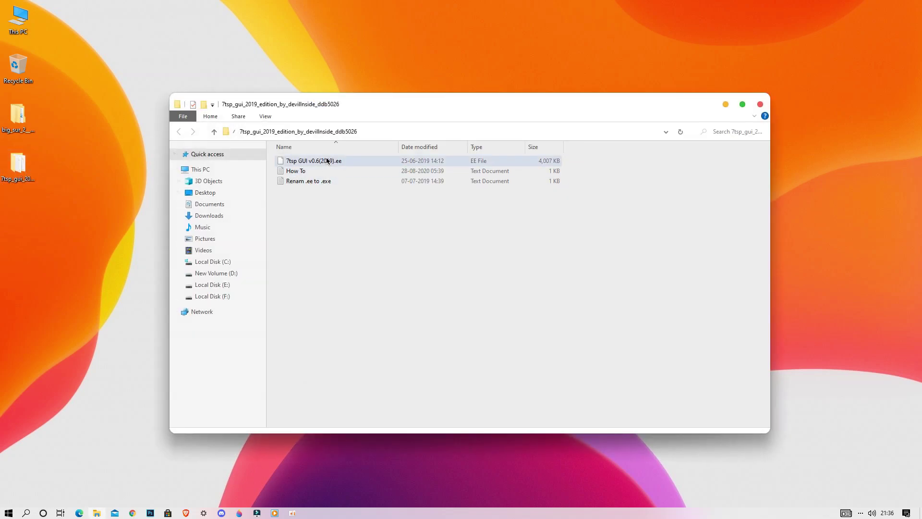
Step: Rename the 7tsp GUI v0.6(2019).ee file to 7tsp GUI v0.6(2019).exe and accept the extension change
click(336, 161)
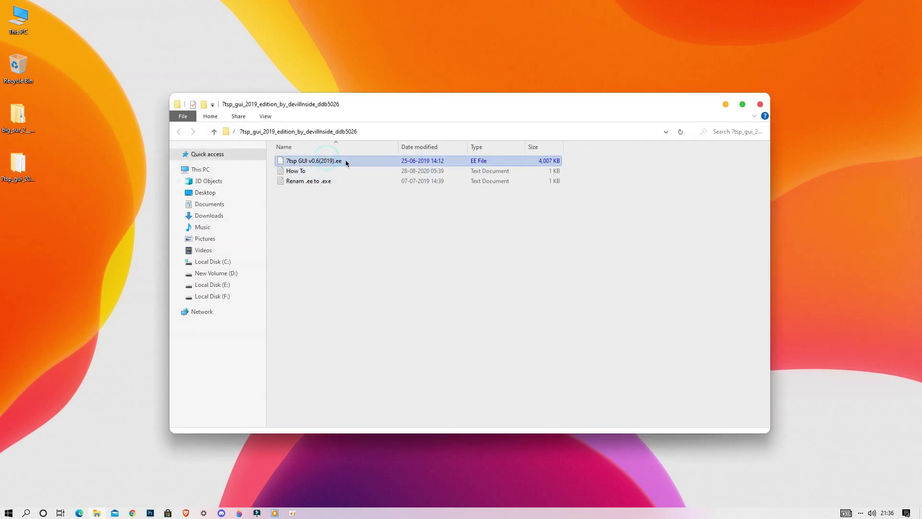
right_click(344, 164)
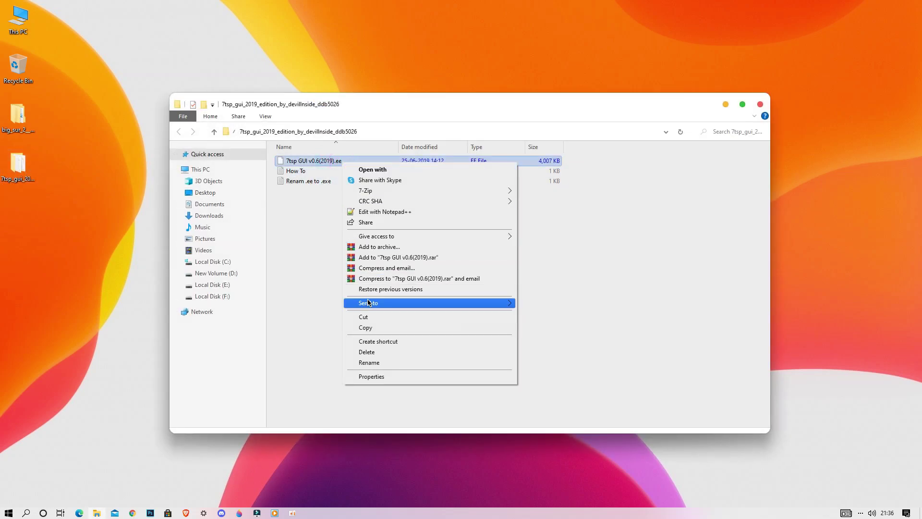
click(369, 363)
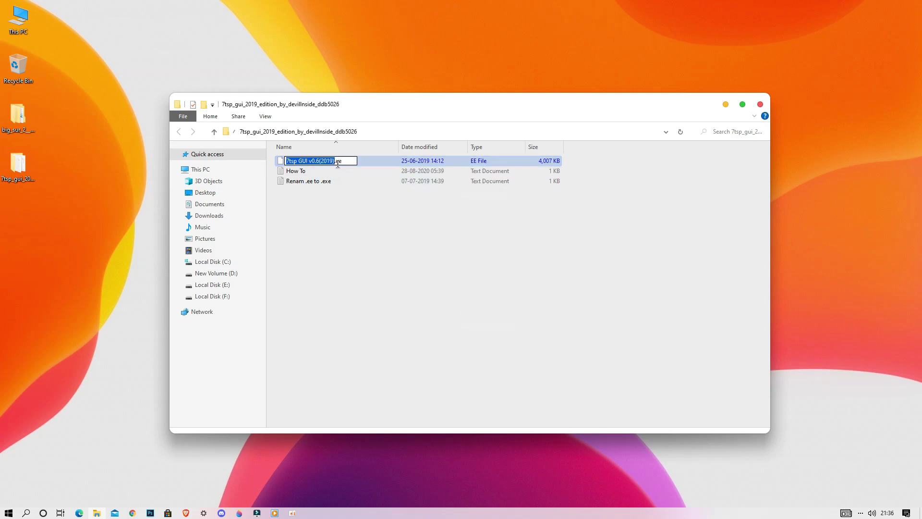
click(339, 162)
text(x)
drag(346, 163, 337, 162)
click(387, 213)
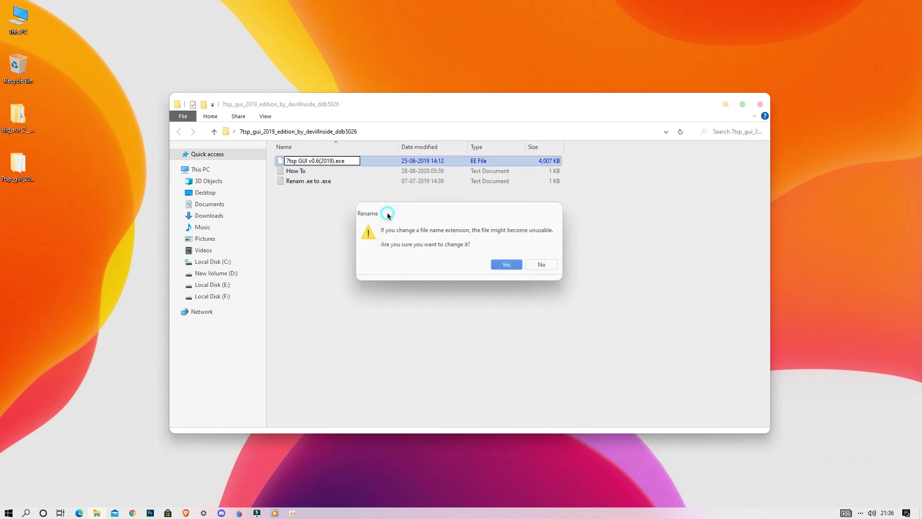
click(502, 262)
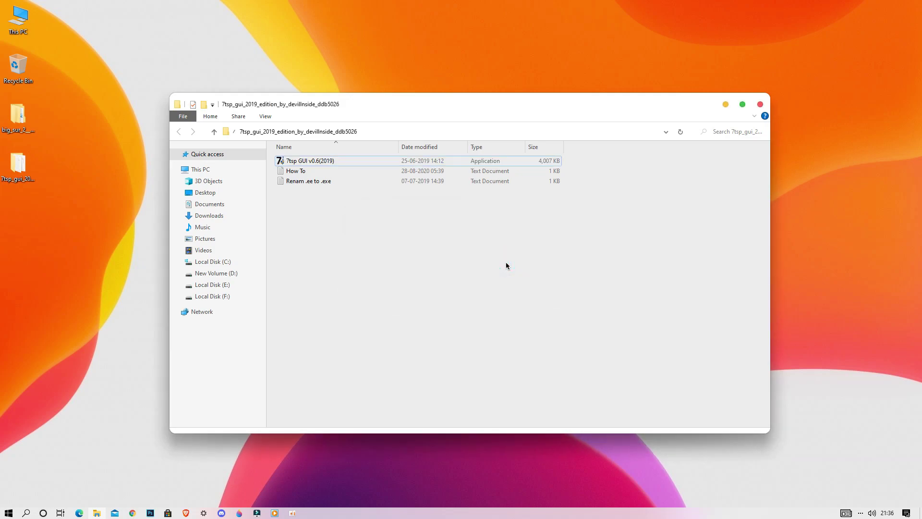
Step: Launch 7tsp GUI v0.6(2019) and add 7tsp Big Sur LightMode from the 7TSP Icon theme folder as a custom pack
double_click(342, 160)
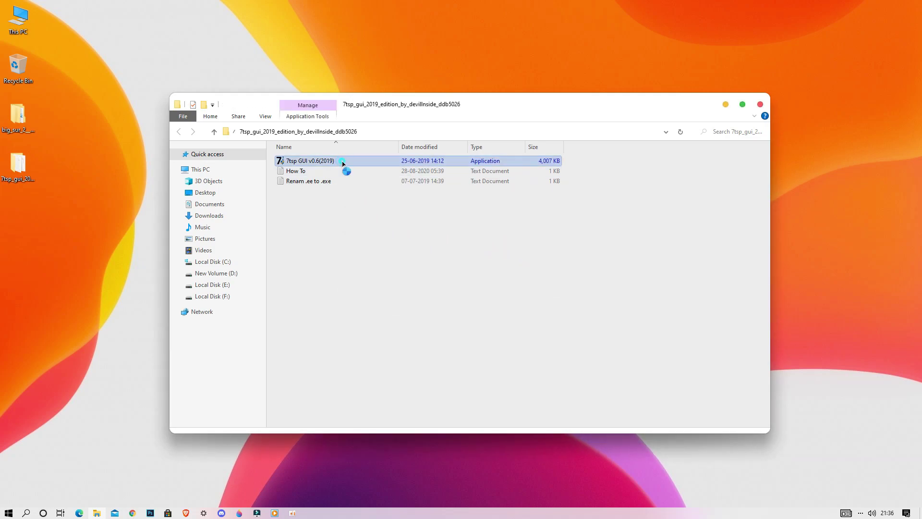
click(414, 315)
click(378, 211)
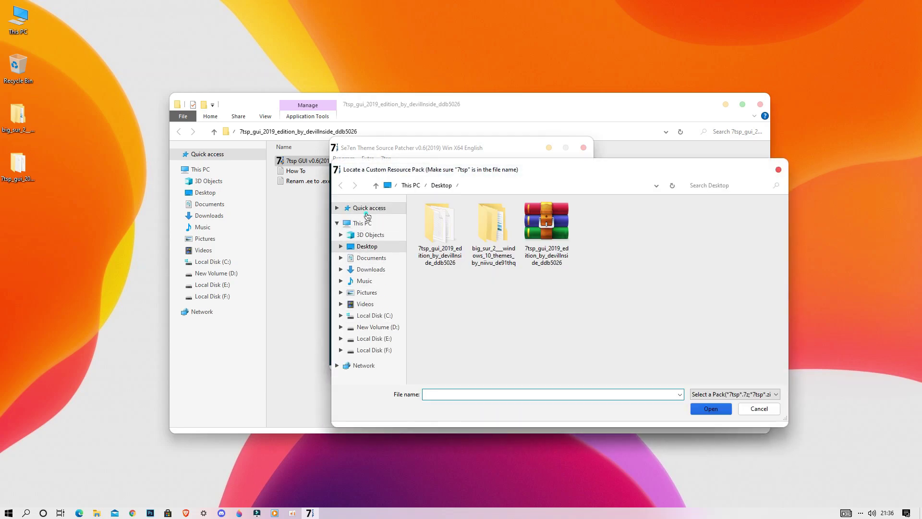
click(366, 211)
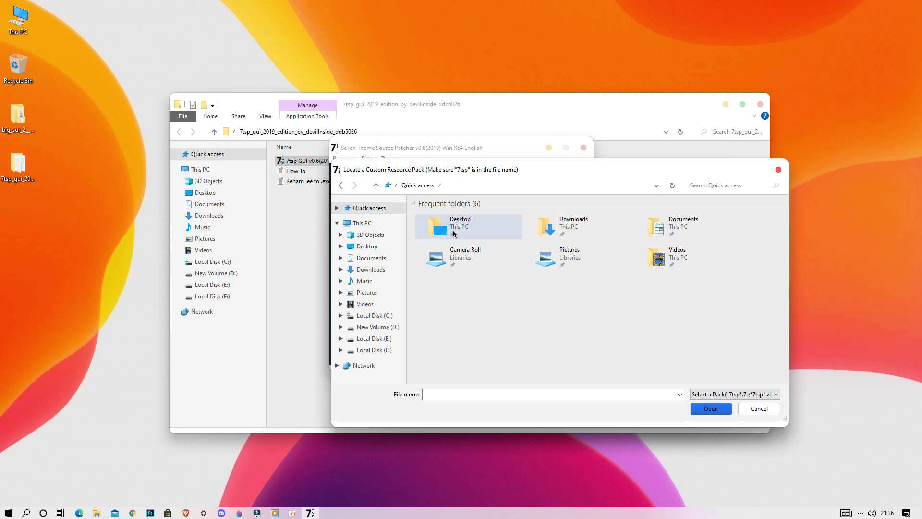
double_click(453, 234)
double_click(482, 232)
double_click(469, 215)
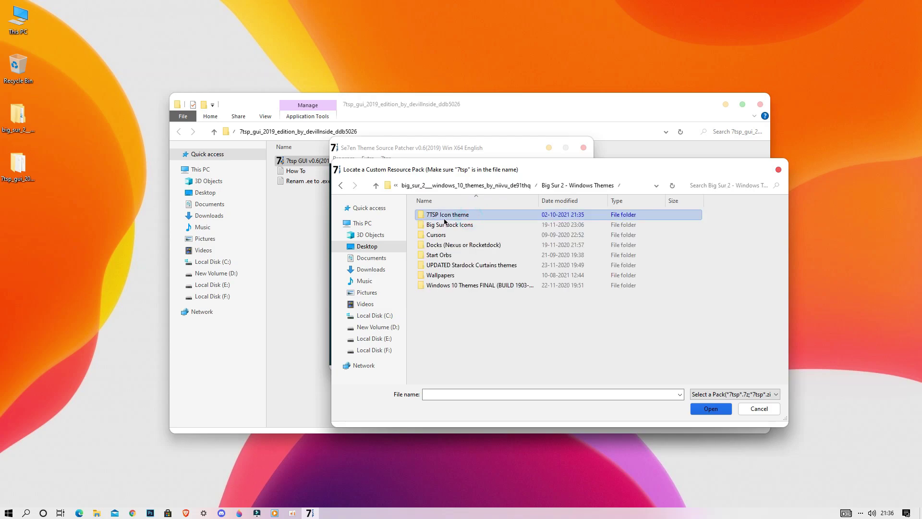
double_click(465, 216)
click(465, 220)
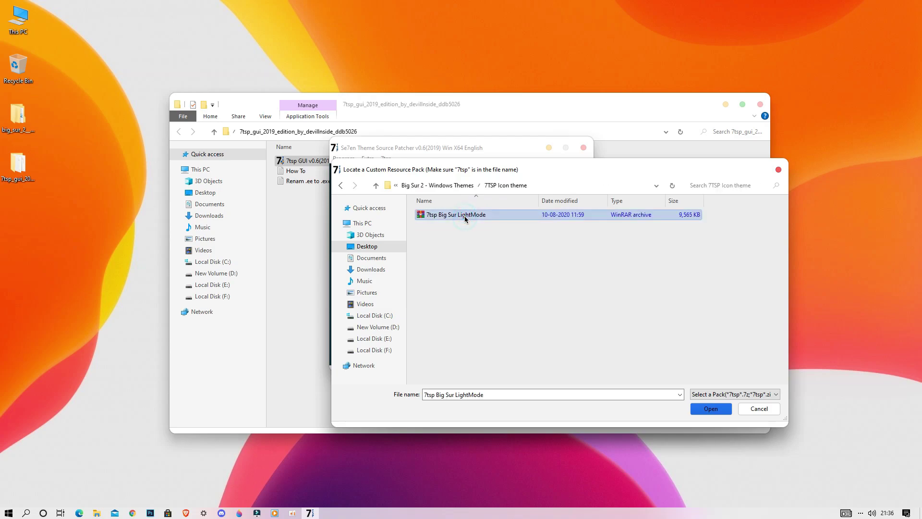
click(711, 408)
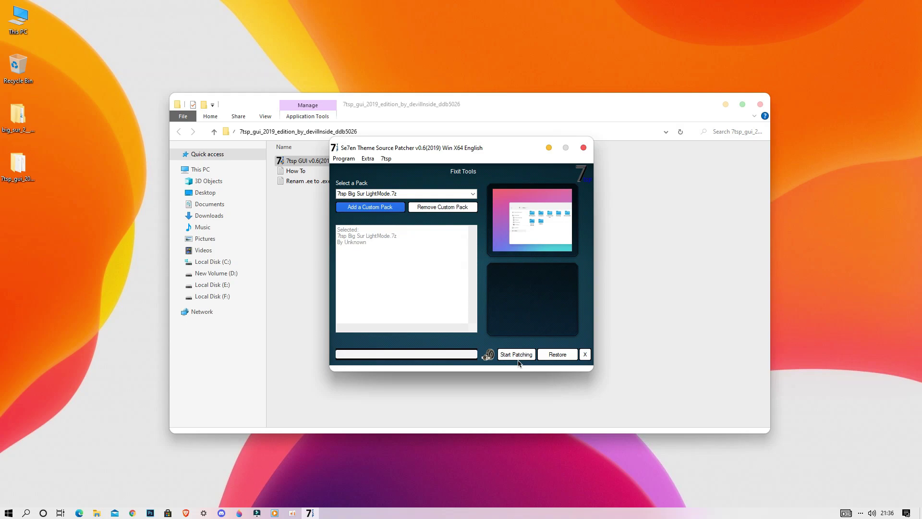
Step: Patch the system with the 7tsp Big Sur LightMode.7z pack, keeping restore point creation enabled, and dismiss the completion message
click(515, 357)
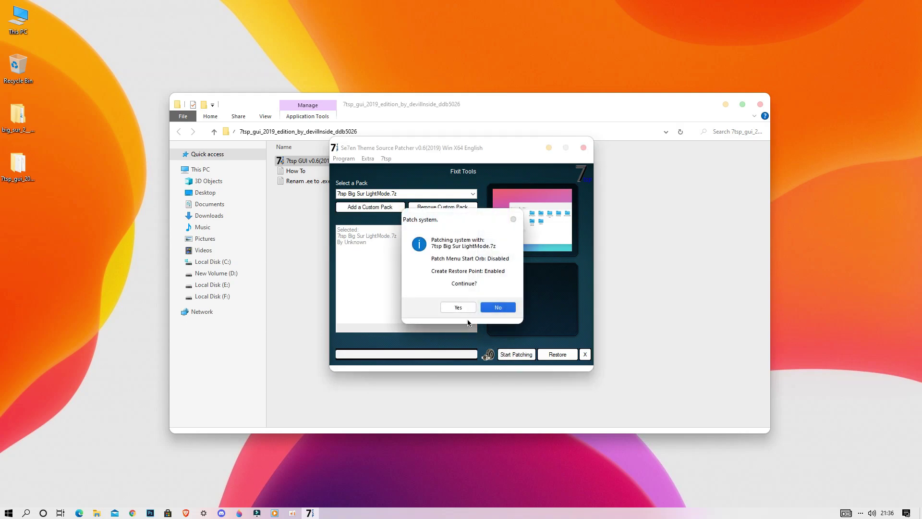
click(459, 307)
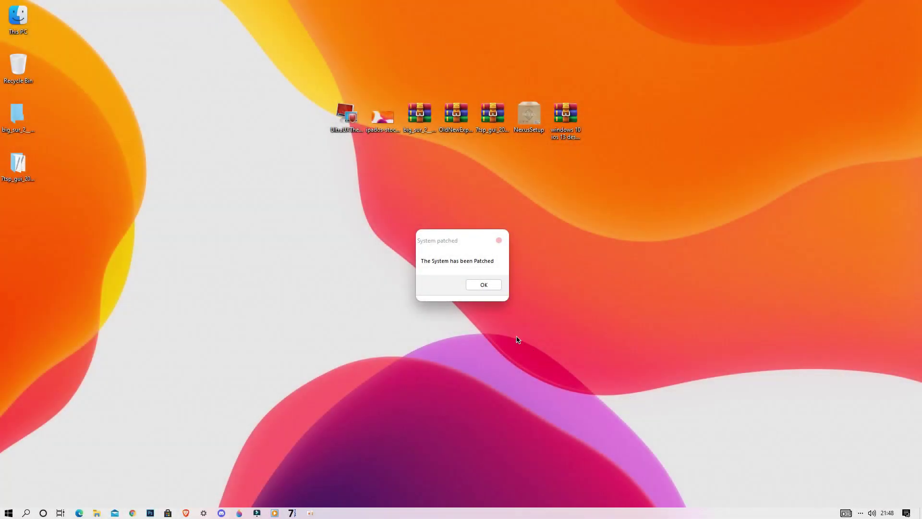
click(494, 287)
Step: Extract the OldNewExplorer archive to a folder of the same name on the desktop
click(456, 132)
right_click(456, 132)
click(467, 167)
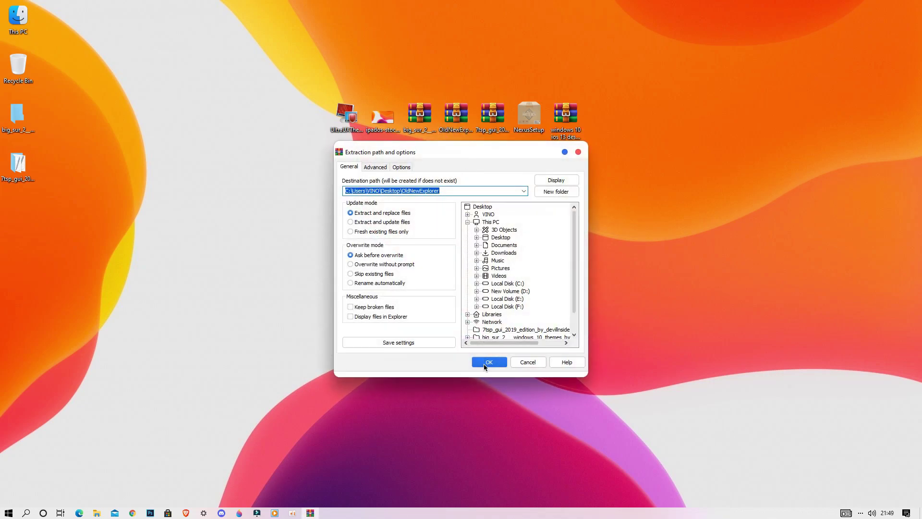
click(485, 365)
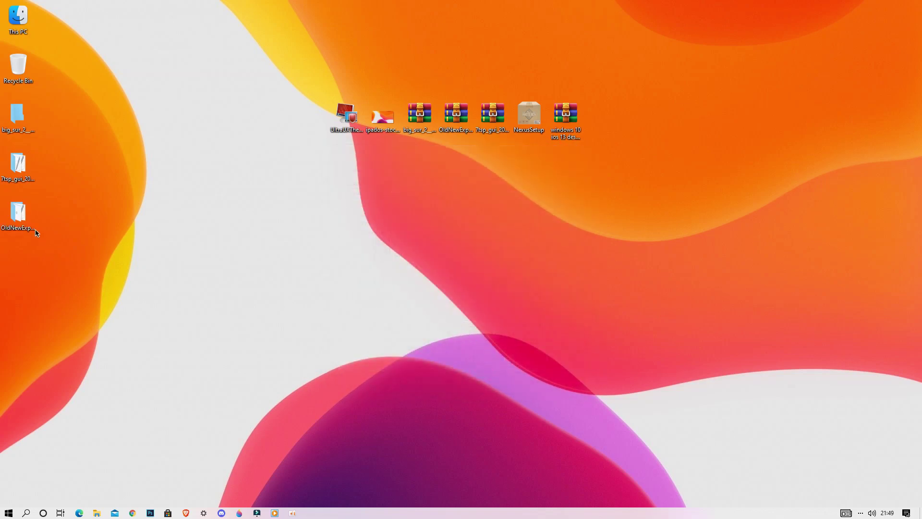
Step: In OldNewExplorerCfg, enable classical drive grouping, libraries and the command bar, leaving glass on the navigation bar and alternate navigation buttons off
double_click(31, 226)
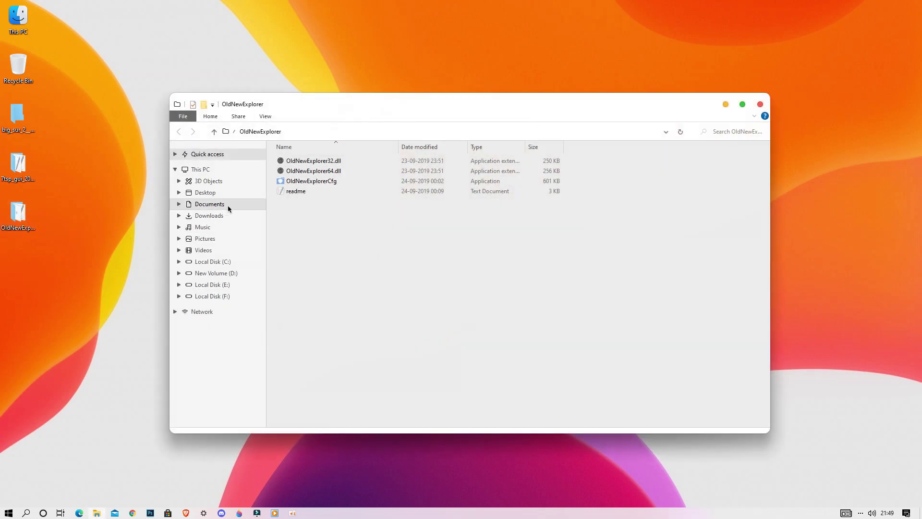
click(288, 183)
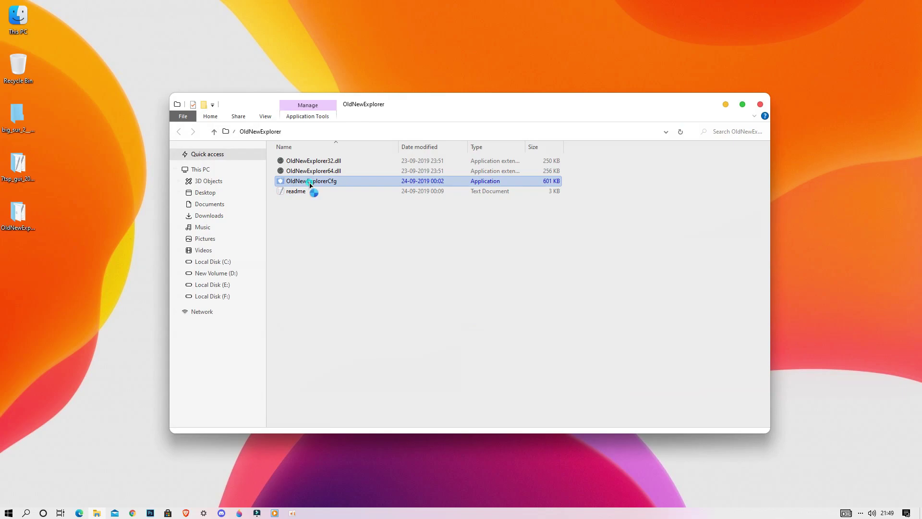
click(377, 194)
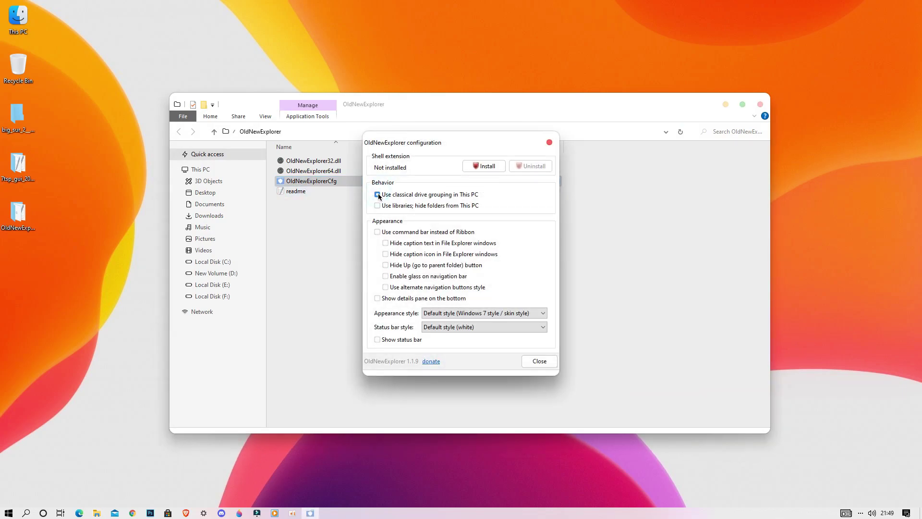
click(378, 206)
click(378, 232)
click(385, 276)
click(385, 287)
Step: Install the OldNewExplorer shell extension and close its configuration and folder windows
click(488, 168)
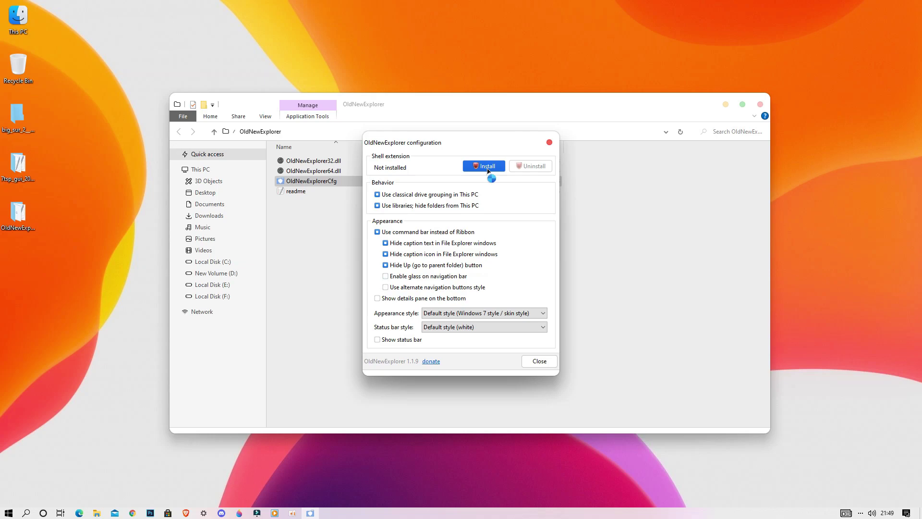
click(538, 361)
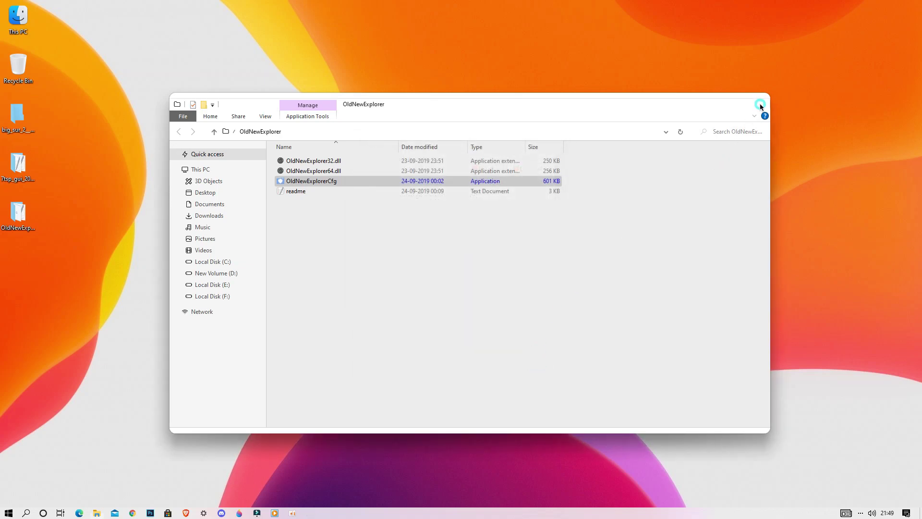
click(760, 104)
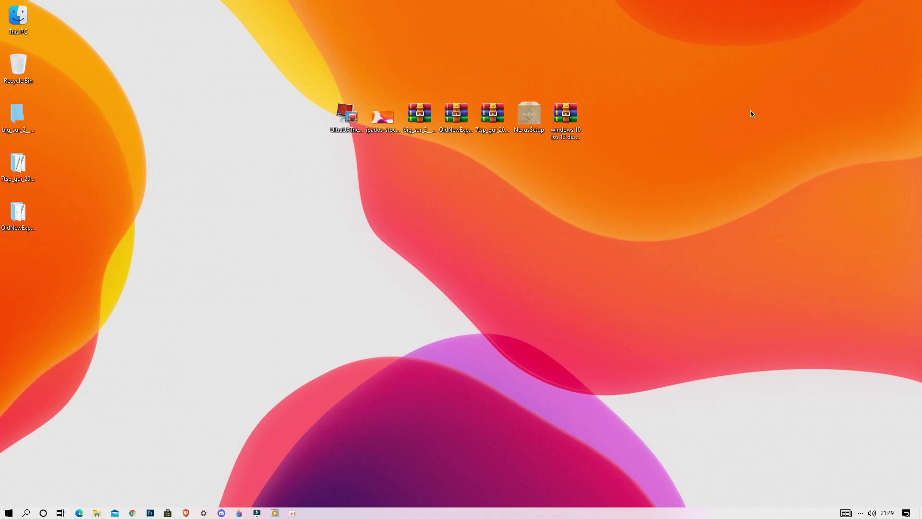
Step: Check the new File Explorer look in This PC, Quick access and Local Disk (C:), and close the window
double_click(19, 18)
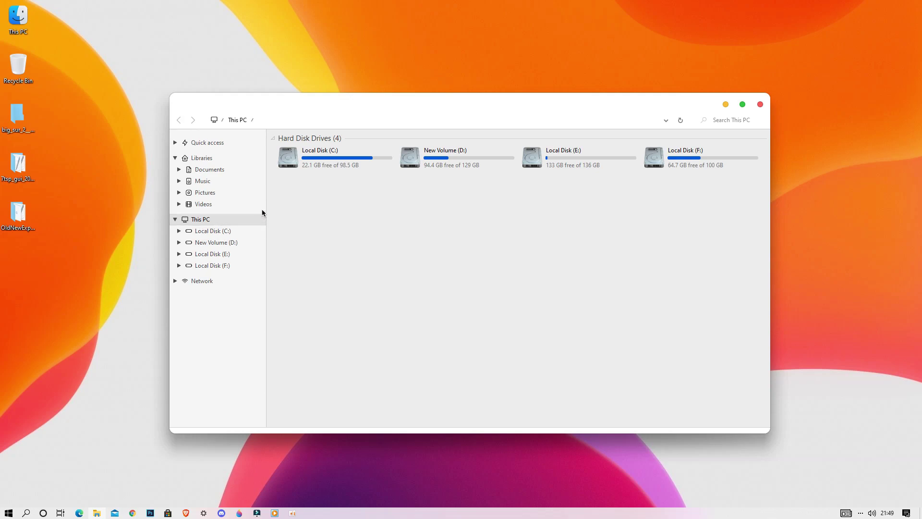
click(243, 142)
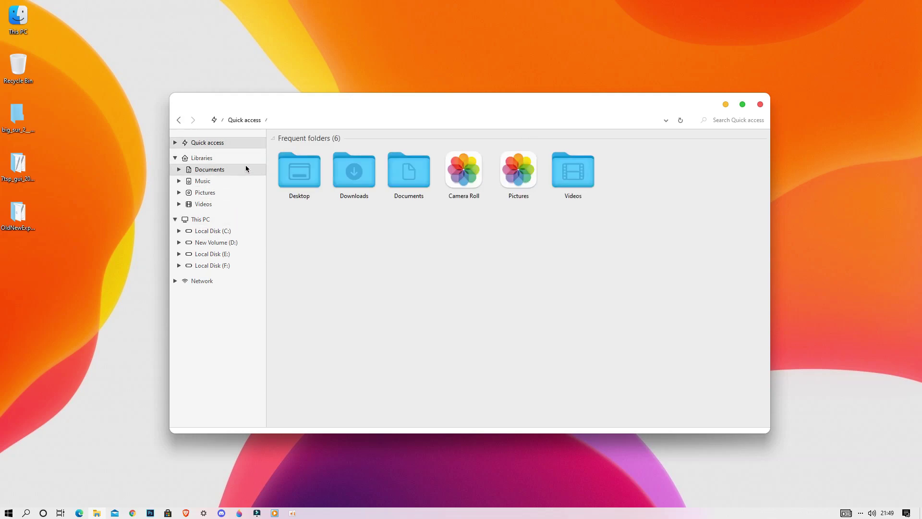
click(251, 216)
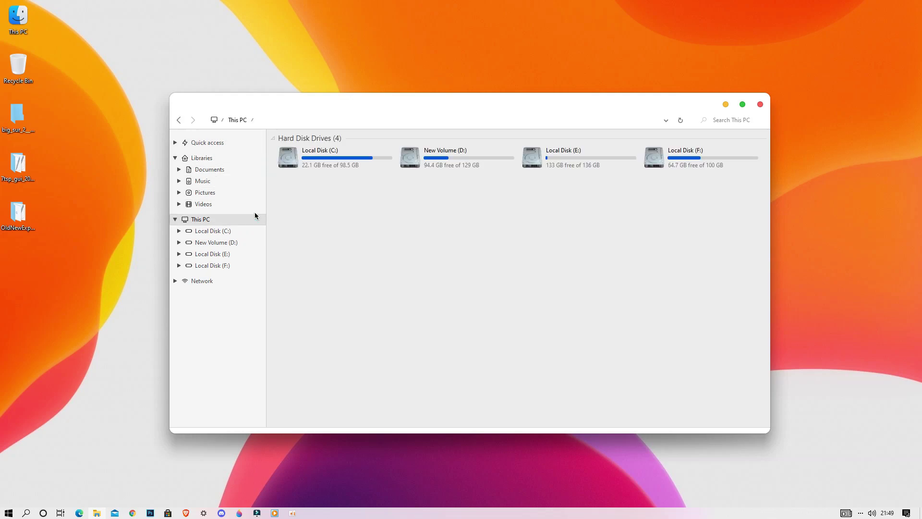
double_click(315, 169)
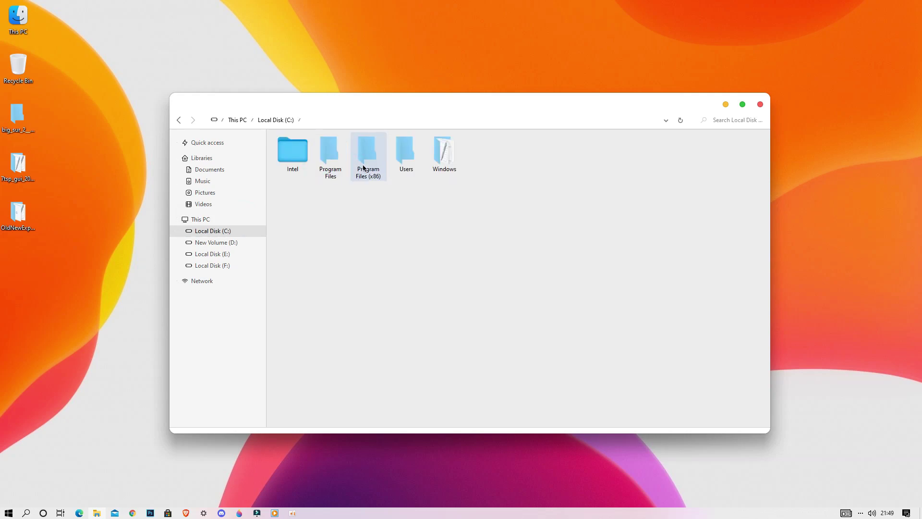
click(760, 104)
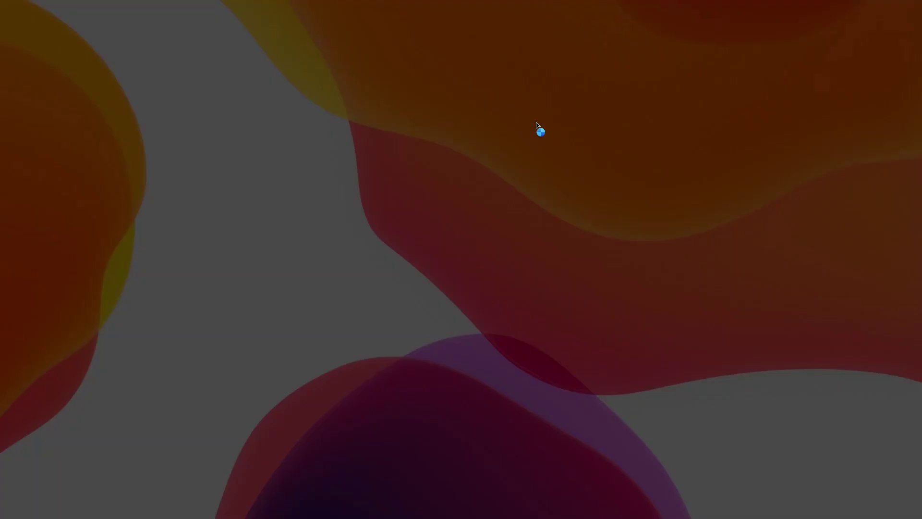
Step: Install Nexus 20.10 in English, accepting the license agreement and the Winstep Start Menu folder, and launch it on finishing
click(407, 323)
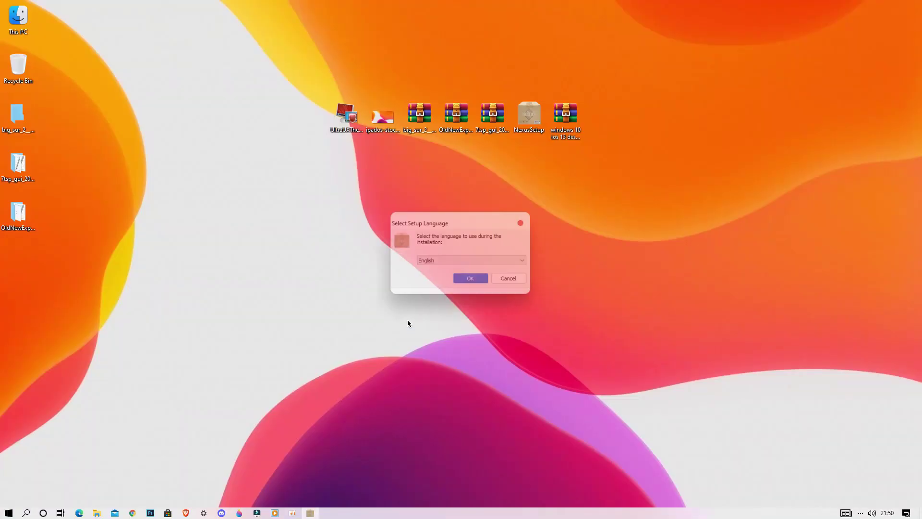
click(471, 282)
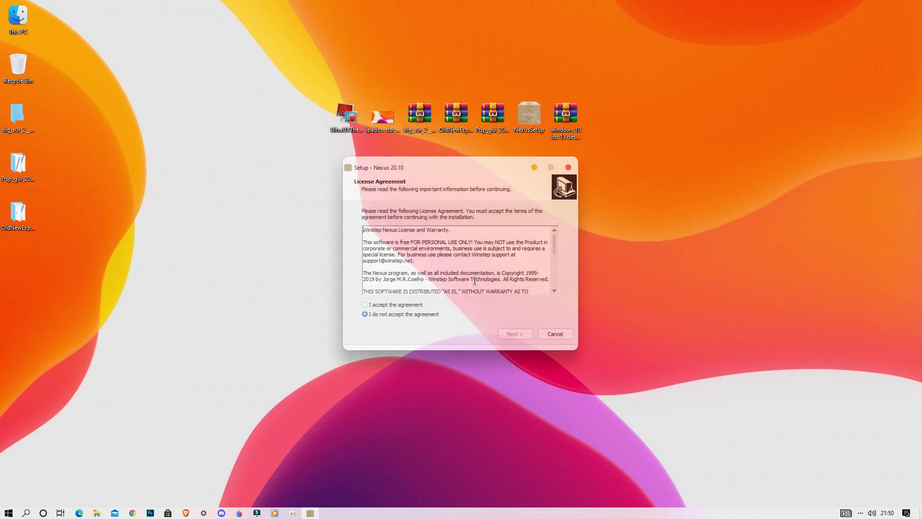
click(421, 305)
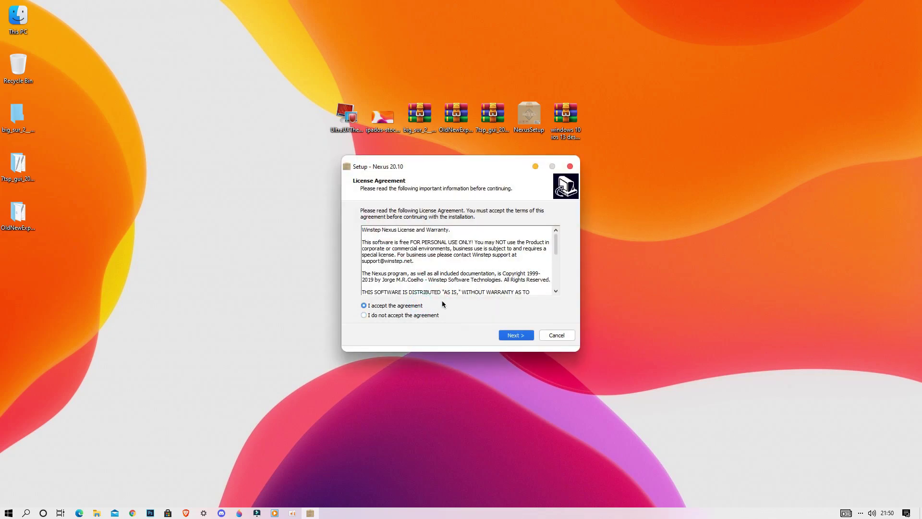
click(515, 334)
click(517, 335)
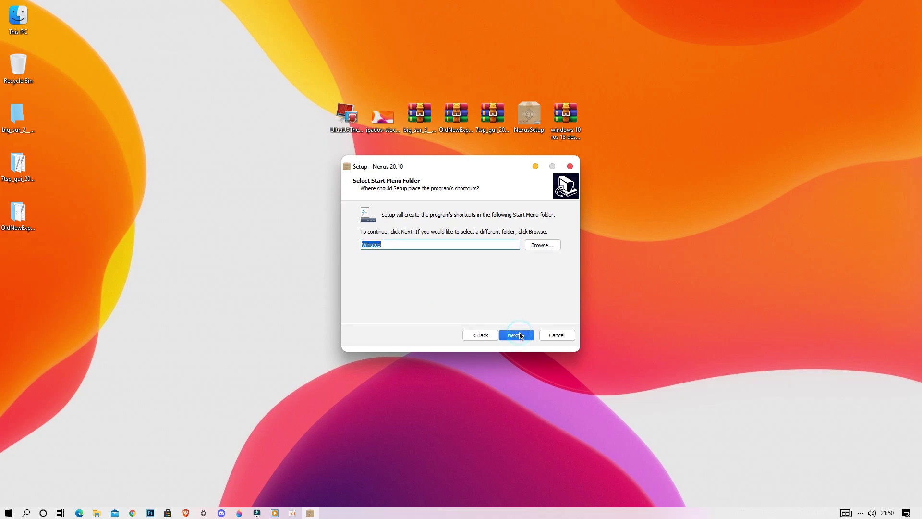
click(519, 335)
click(520, 335)
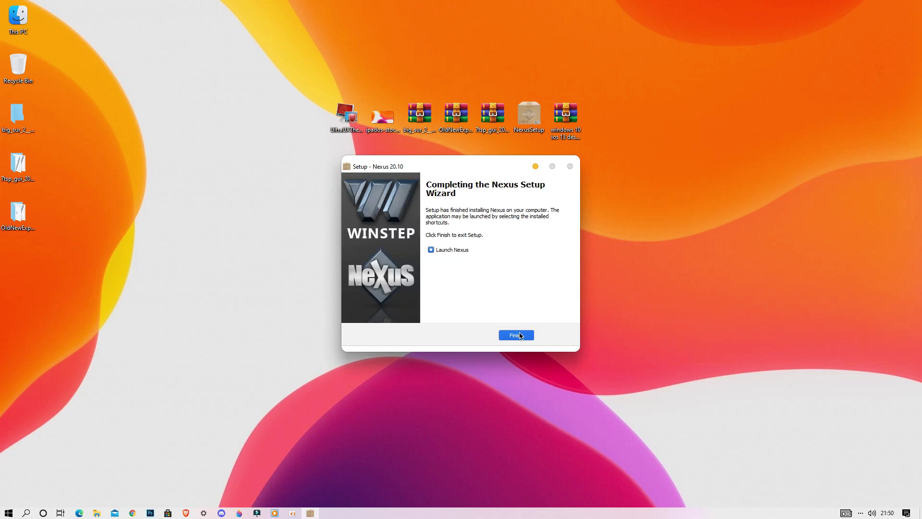
click(519, 335)
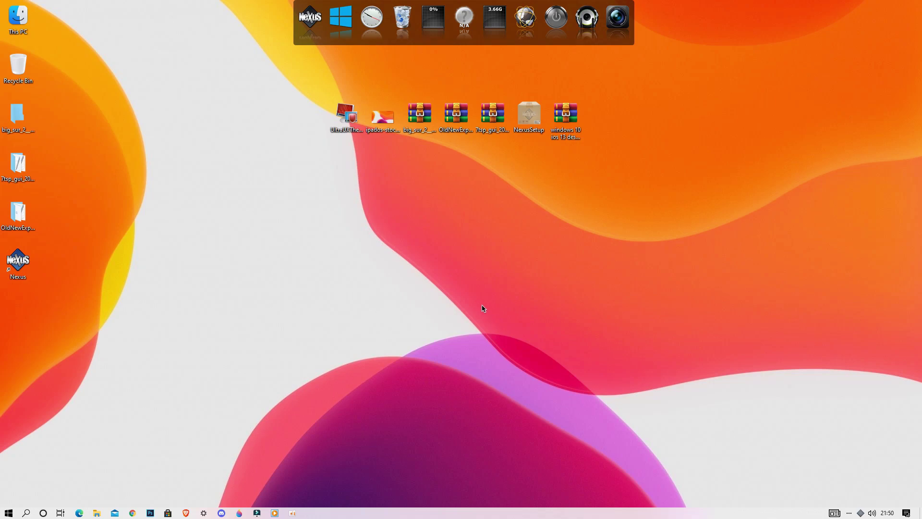
Step: Extract the windows 10 ios 13 desktop setup archive directly onto the desktop
right_click(559, 130)
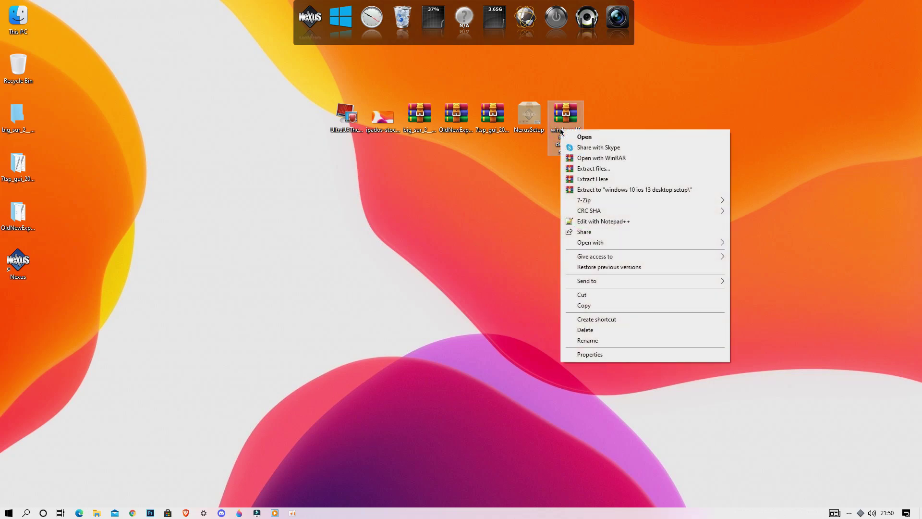
click(574, 178)
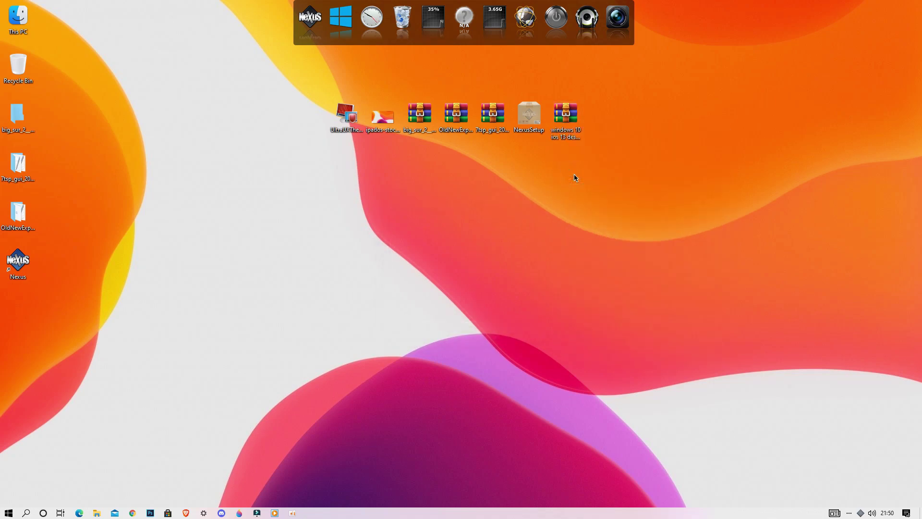
Step: Move the Big Sur dock Icons folder from the Big Sur 2 - Windows Themes folder to Local Disk (C:) and close the window
double_click(13, 119)
double_click(298, 150)
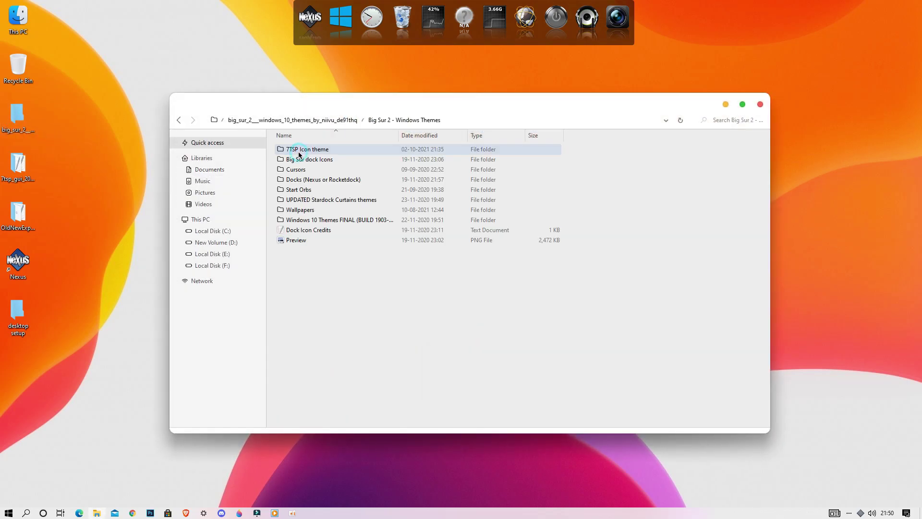
double_click(291, 163)
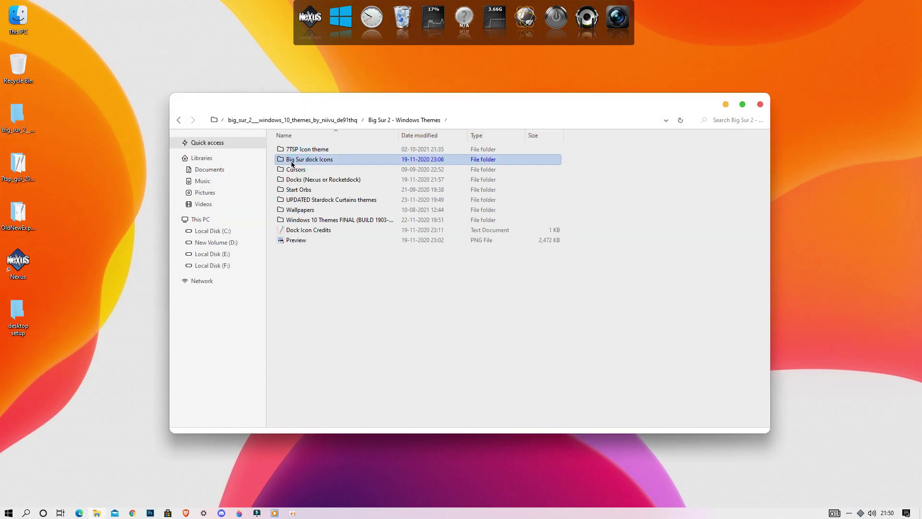
right_click(322, 163)
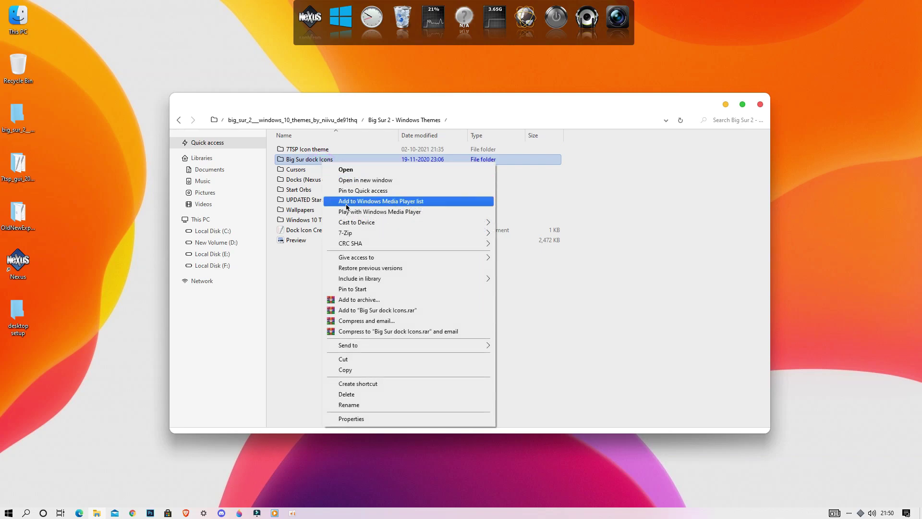
click(344, 360)
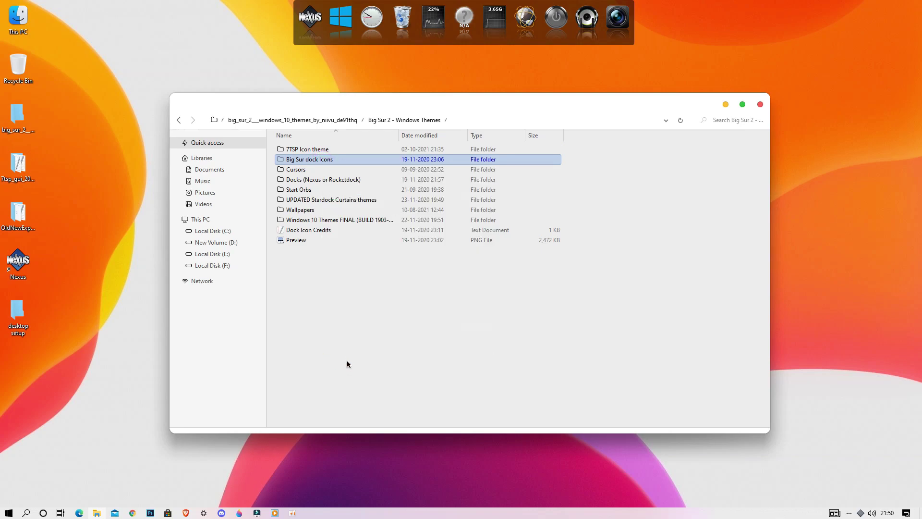
click(230, 220)
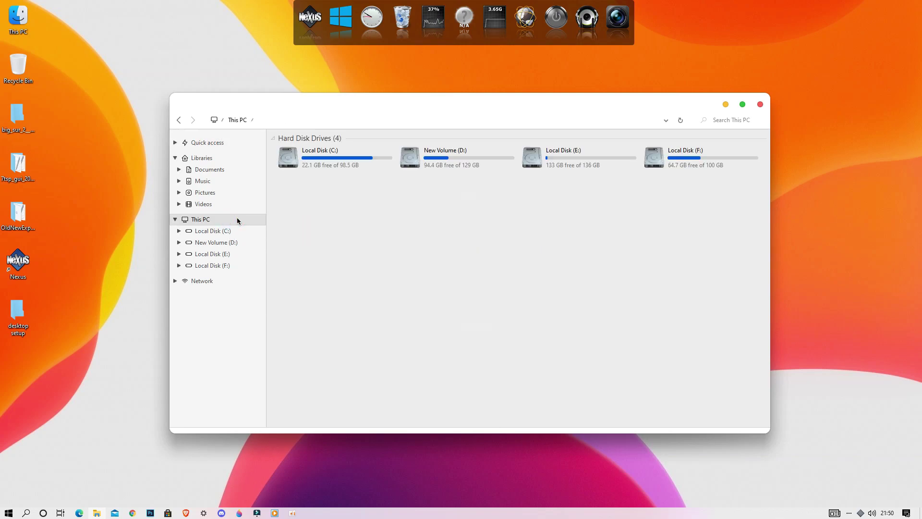
double_click(318, 165)
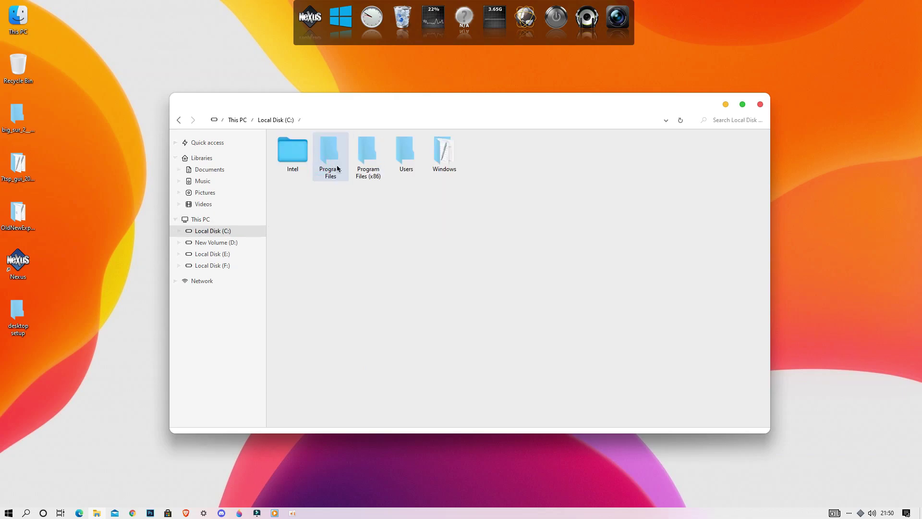
right_click(352, 214)
click(375, 280)
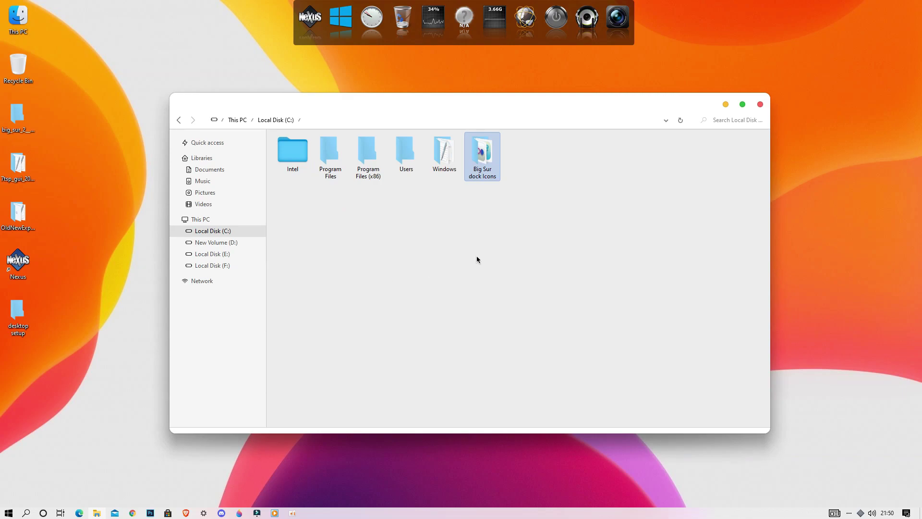
click(760, 104)
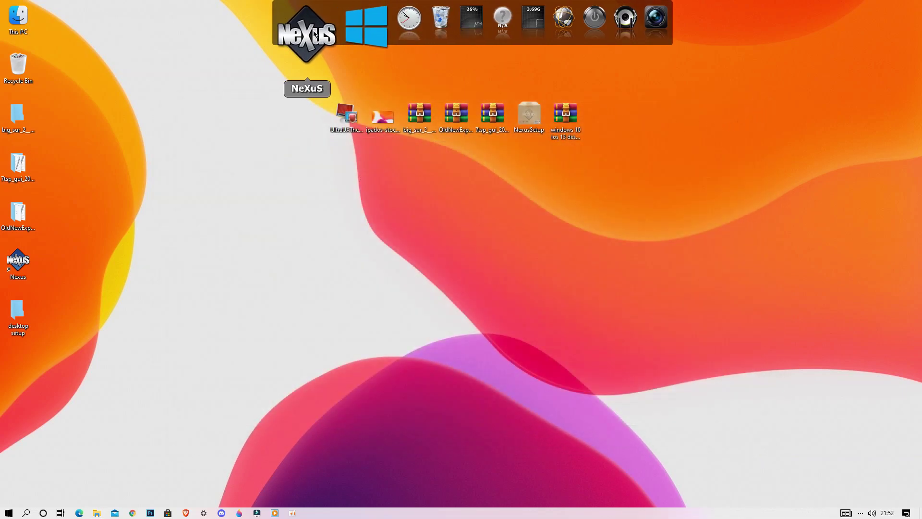
Step: Import the Glass Dock theme archive from desktop setup\Nexus on the desktop into the Nexus dock's themes
click(311, 35)
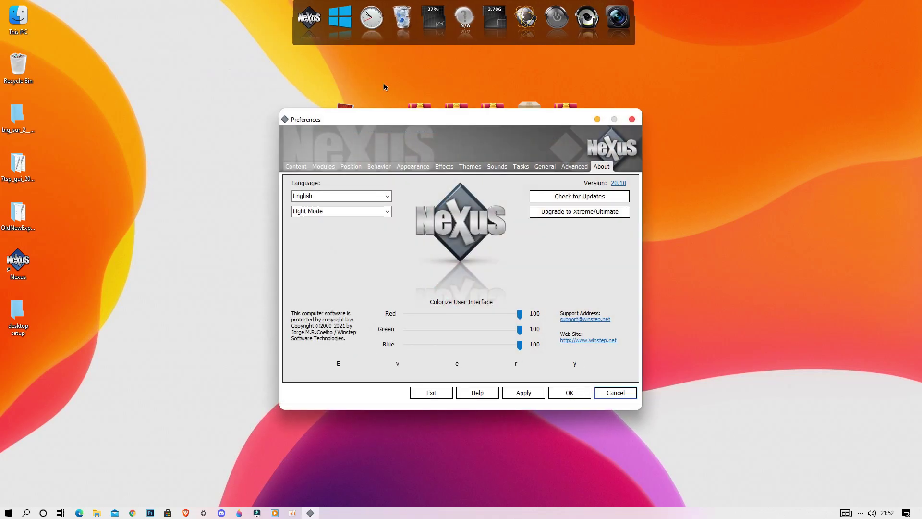
click(571, 167)
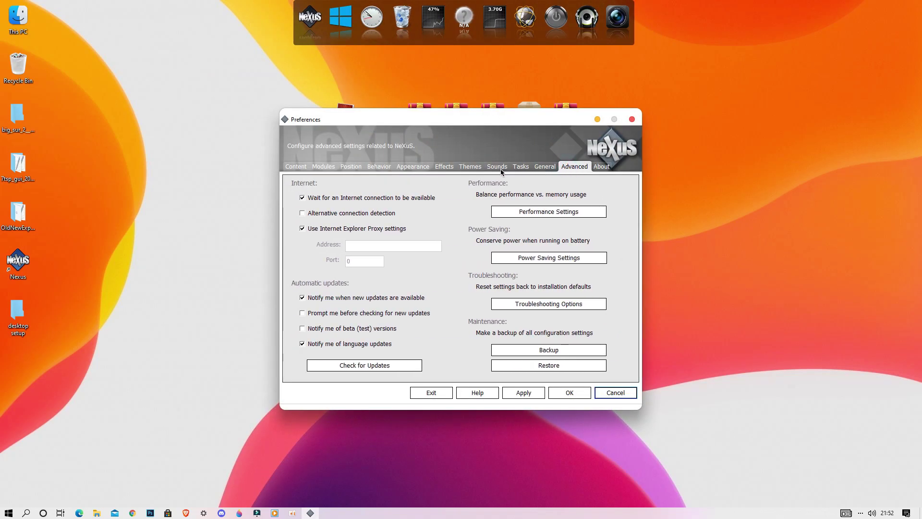
click(468, 168)
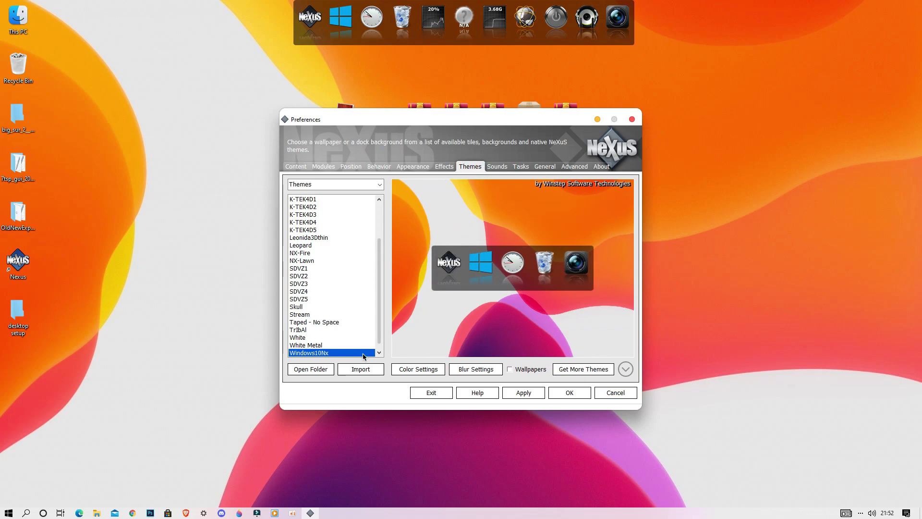
click(360, 370)
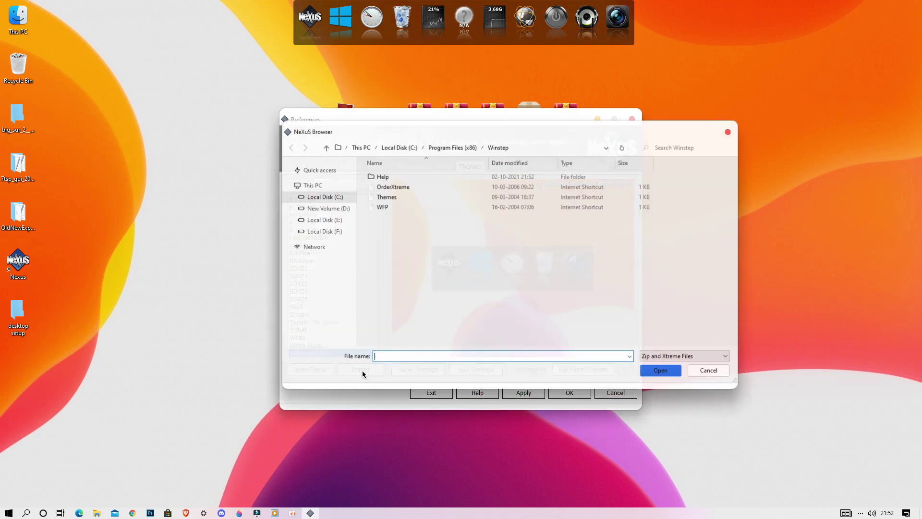
click(345, 172)
click(404, 190)
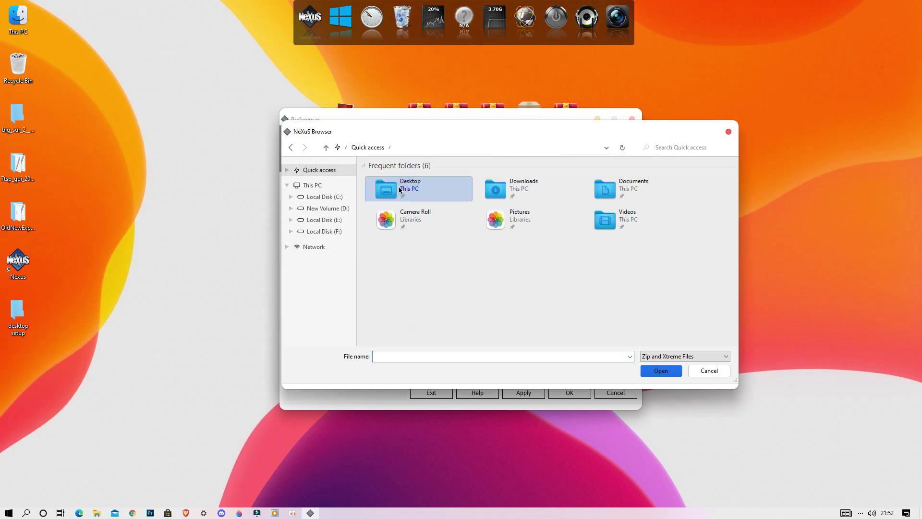
double_click(398, 189)
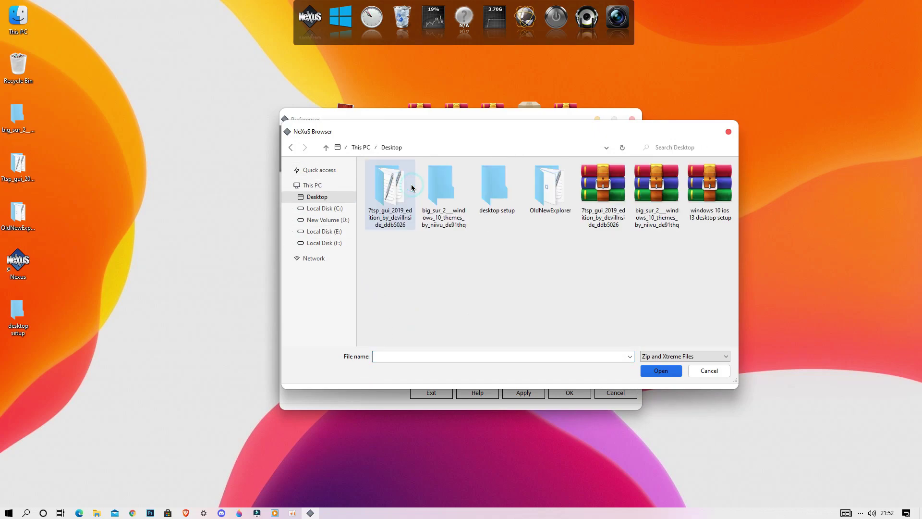
click(492, 190)
double_click(492, 190)
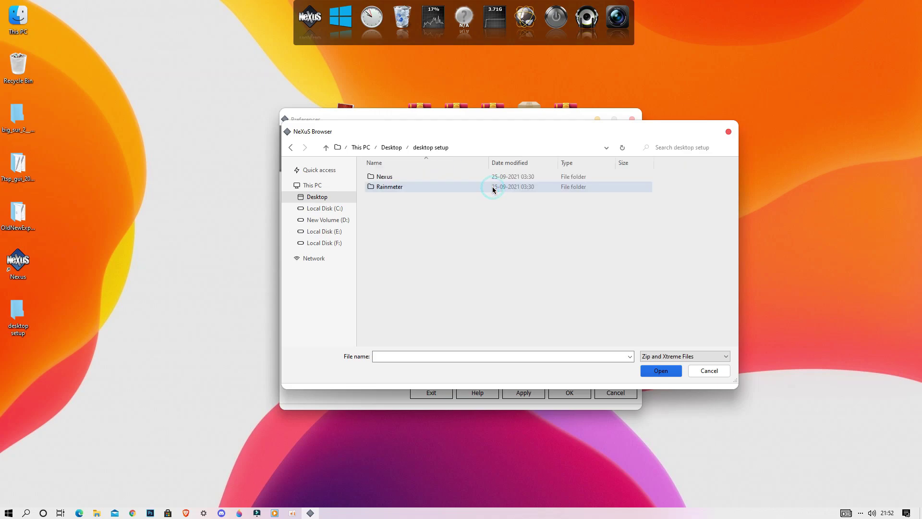
click(408, 182)
double_click(408, 181)
click(400, 180)
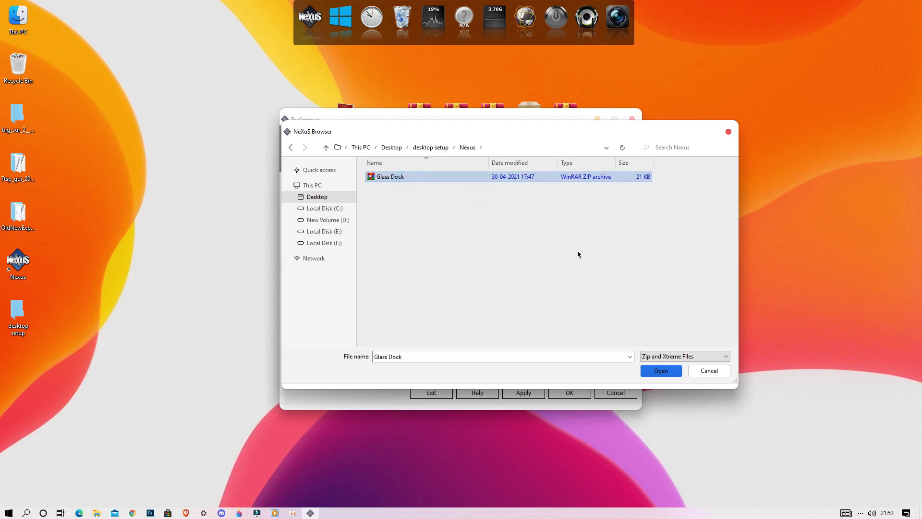
click(660, 370)
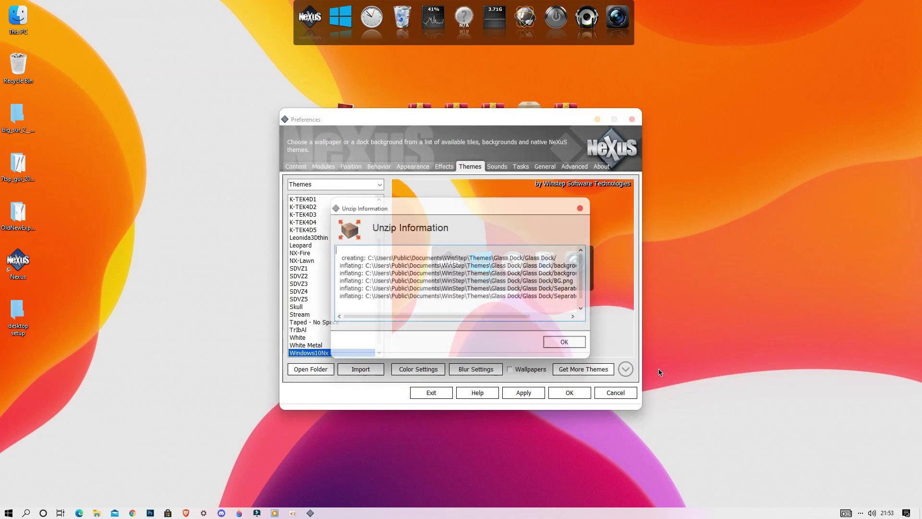
click(566, 343)
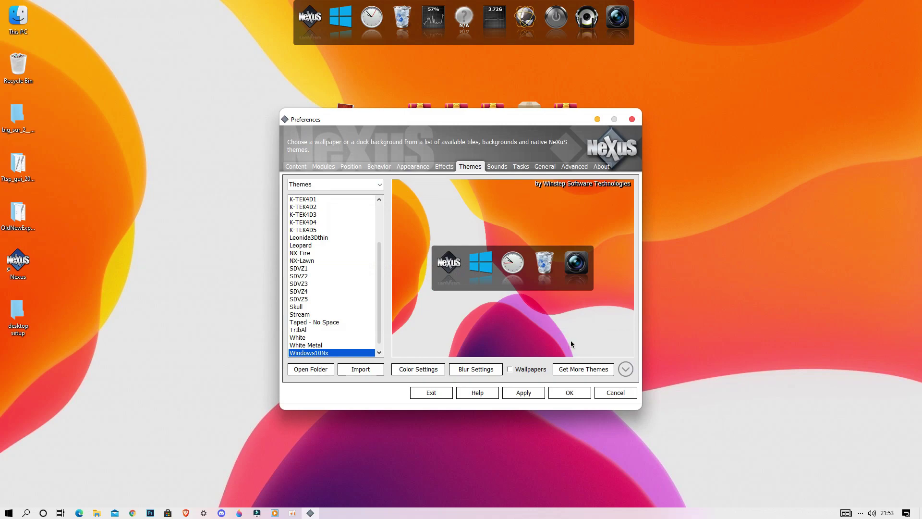
Step: Restore the Nexus dock configuration from the backup file in desktop setup\Nexus and accept the preferences
click(576, 166)
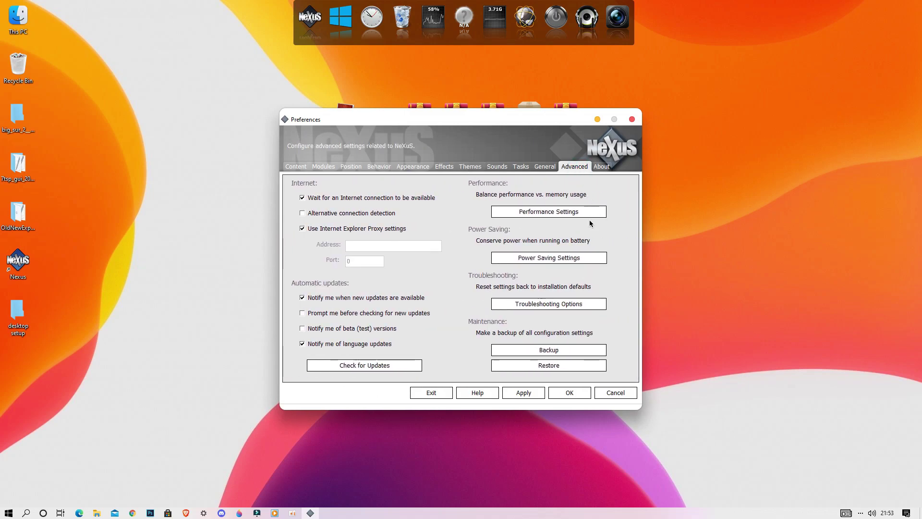
click(549, 365)
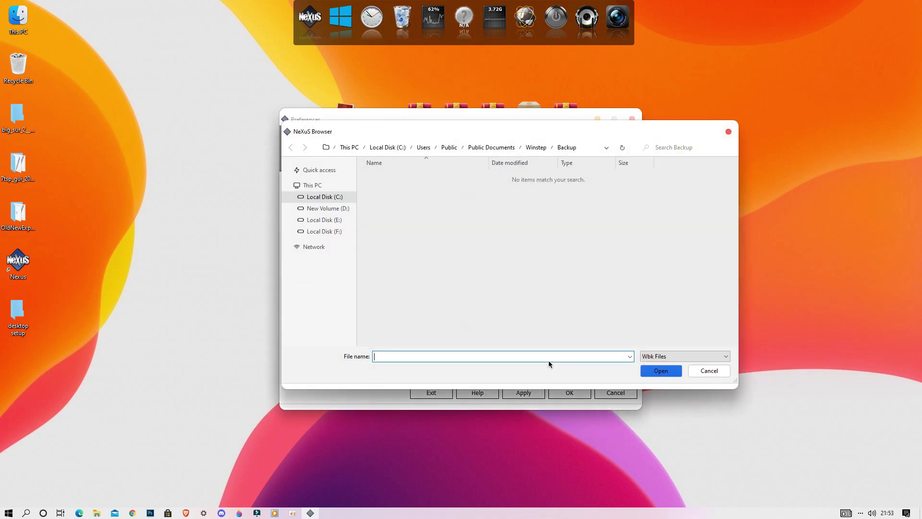
click(340, 174)
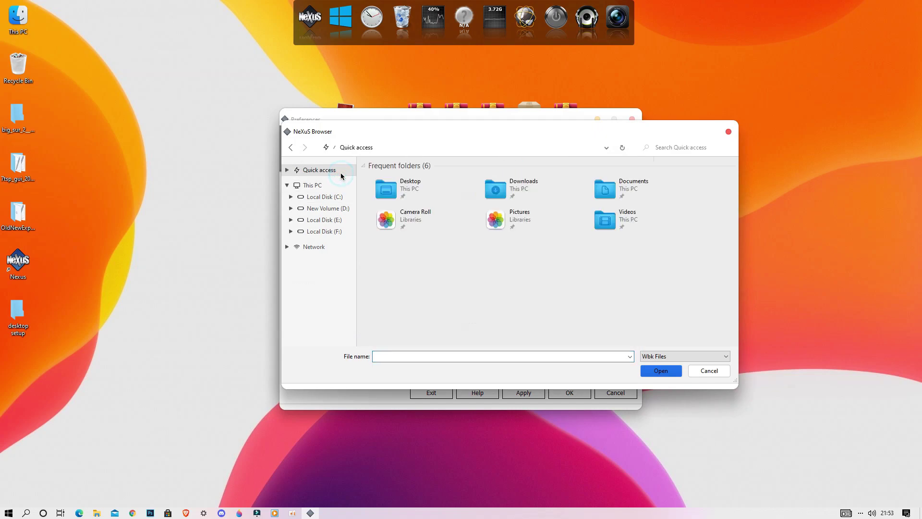
double_click(403, 187)
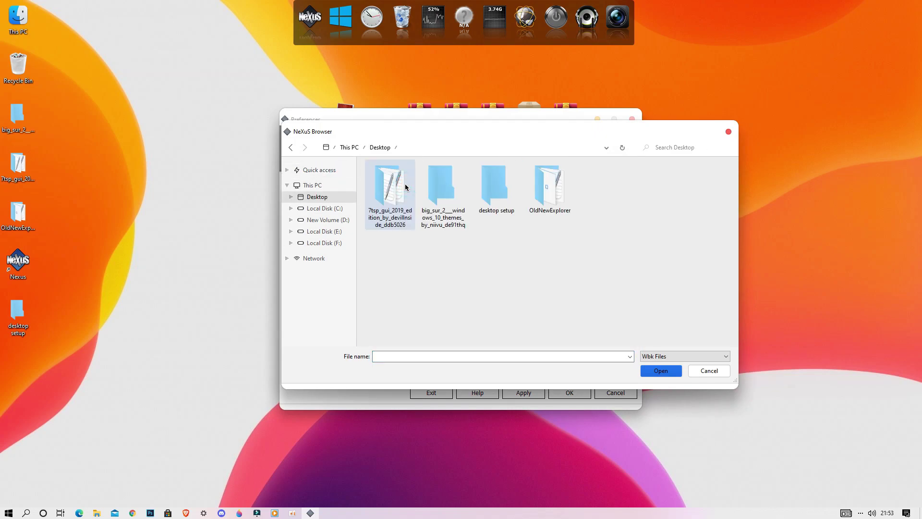
double_click(497, 193)
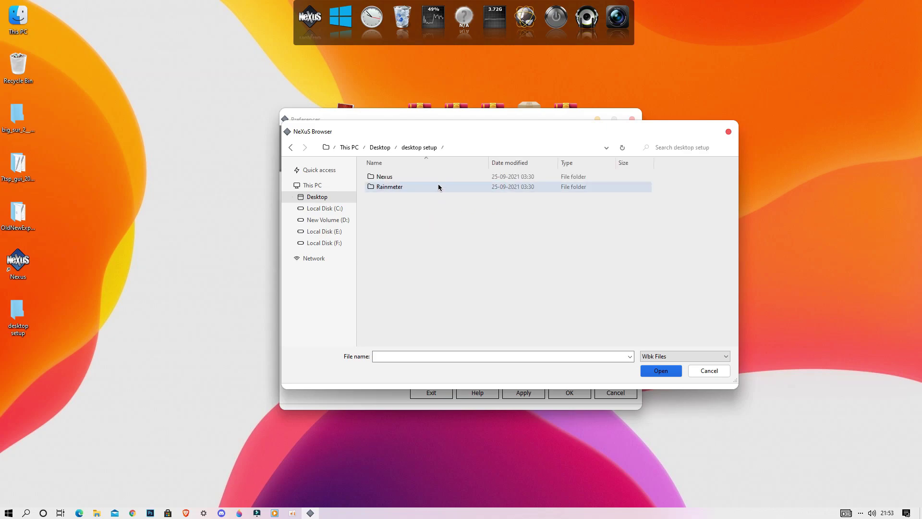
double_click(438, 177)
double_click(438, 178)
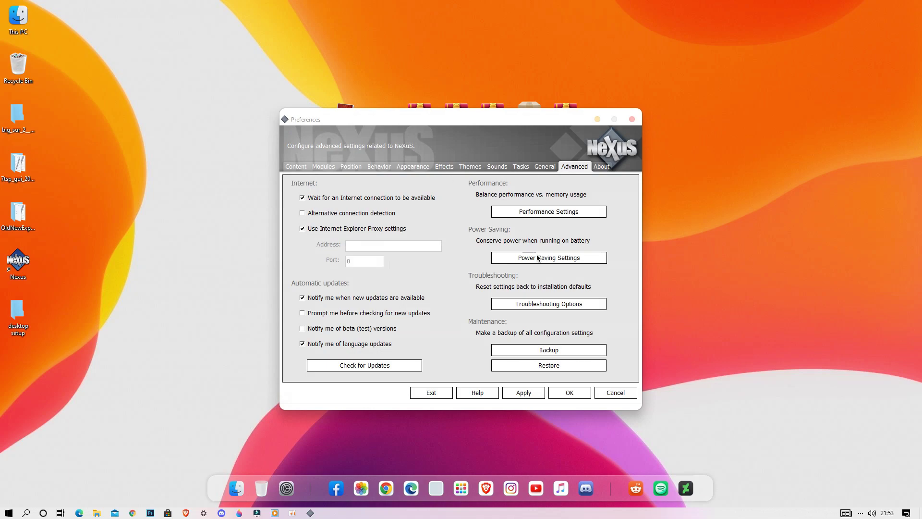
click(570, 393)
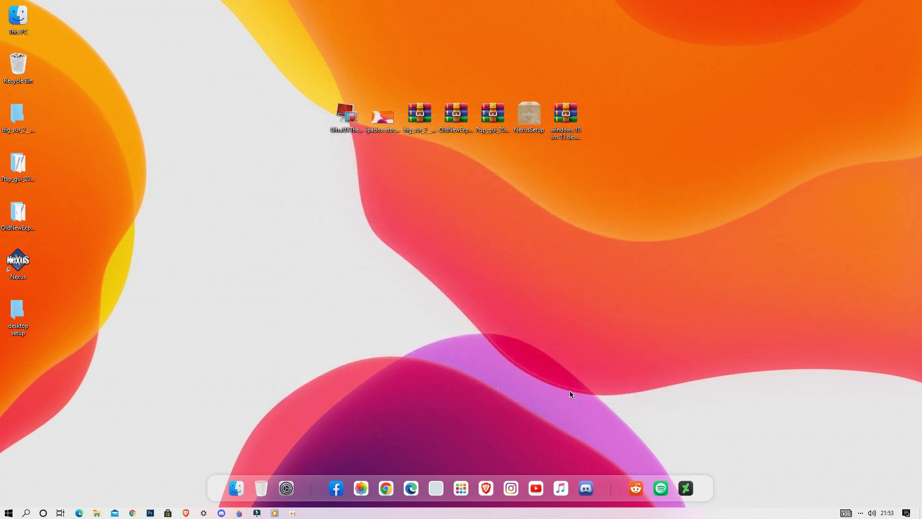
Step: Lock the taskbar and unlock it again
right_click(574, 512)
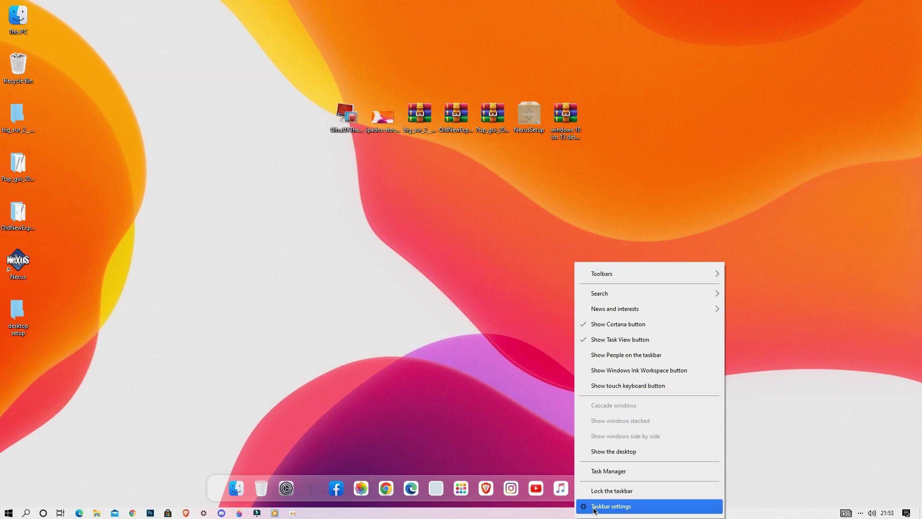
click(601, 490)
right_click(582, 515)
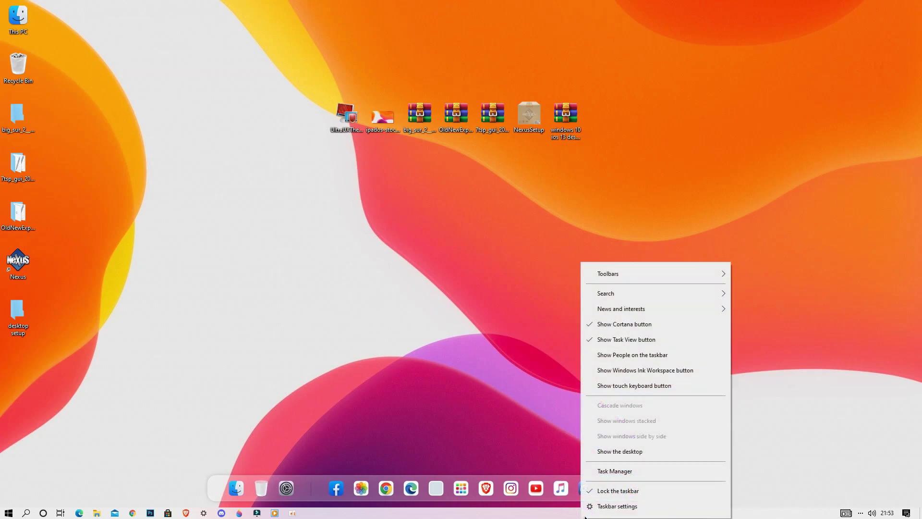
click(606, 492)
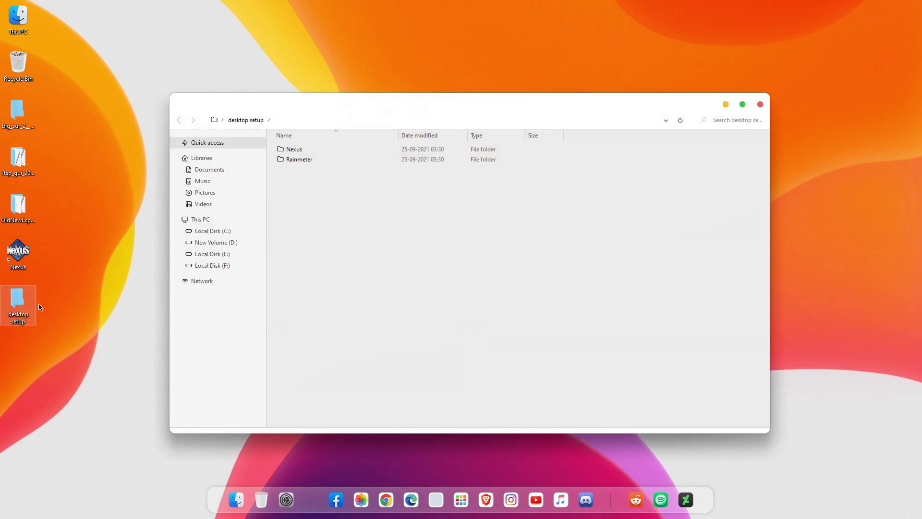
Step: Install Rainmeter-4.5.3 in English as a standard 64-bit installation that launches on startup, run it on finishing, and close the folder window
double_click(338, 161)
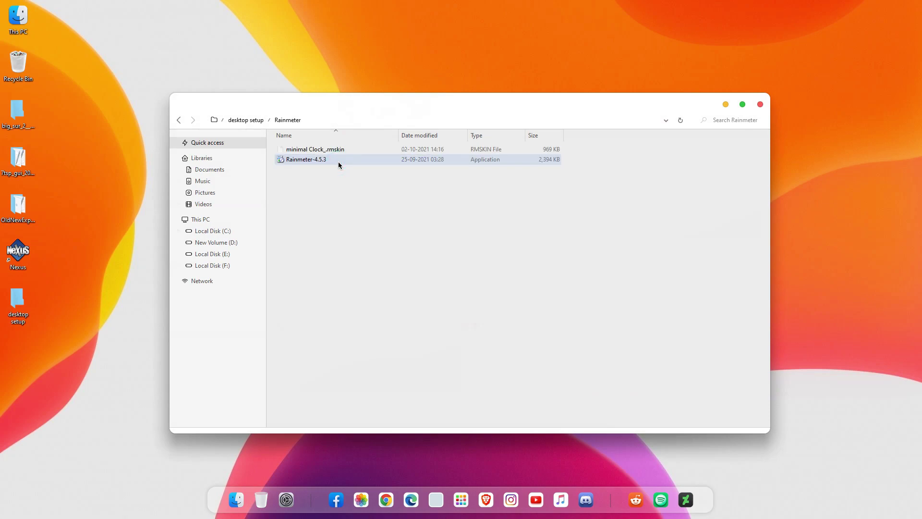
click(338, 161)
click(310, 159)
double_click(310, 160)
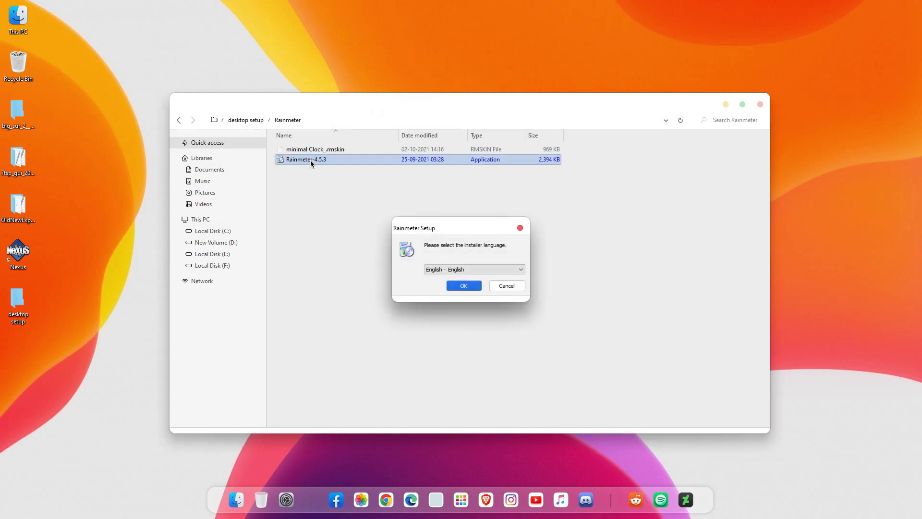
click(464, 288)
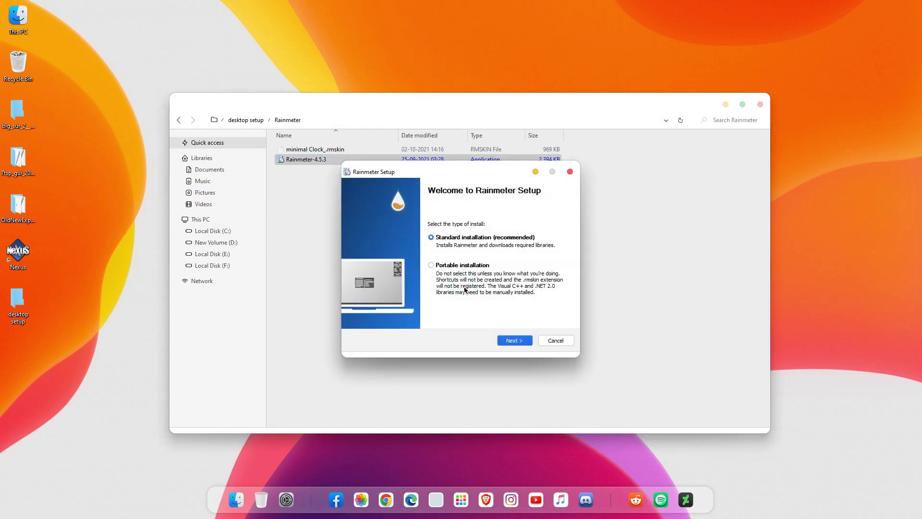
click(514, 343)
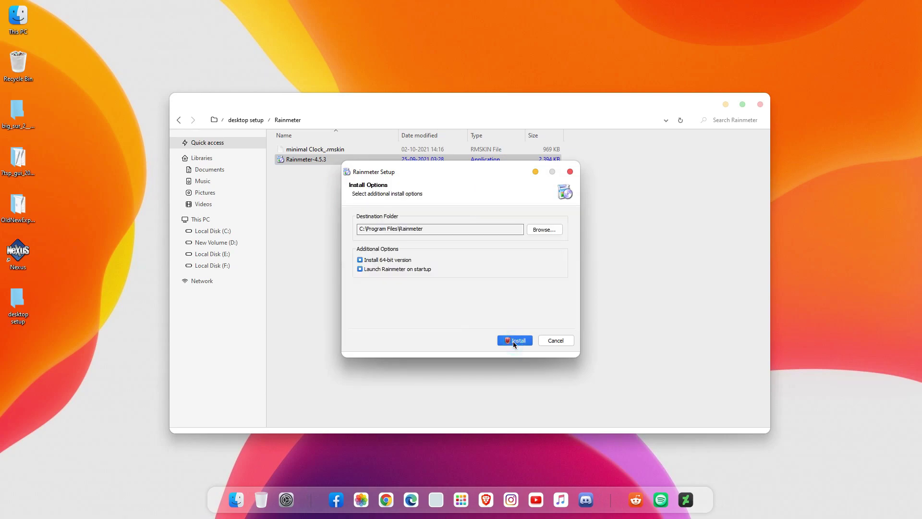
click(514, 343)
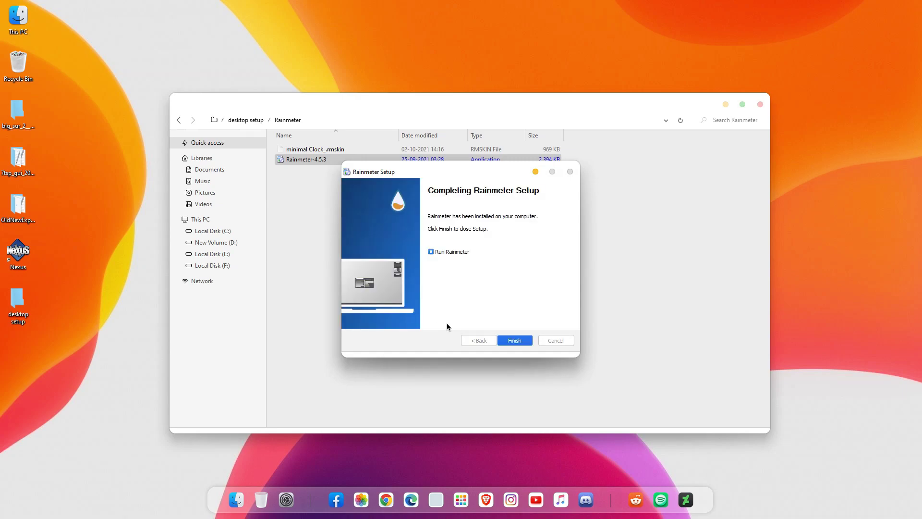
click(505, 340)
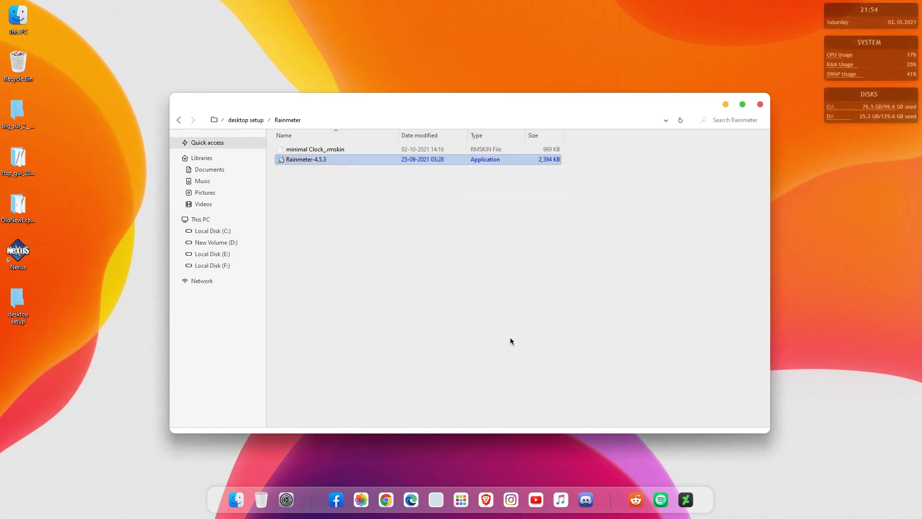
click(759, 105)
Step: Unload the illustro Welcome, Disk, System and Clock skins from the desktop
right_click(566, 216)
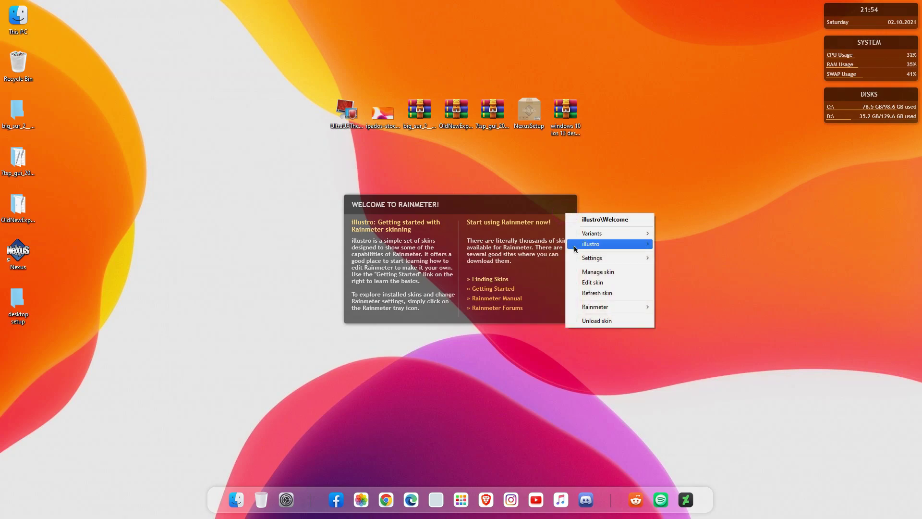
click(584, 319)
right_click(860, 113)
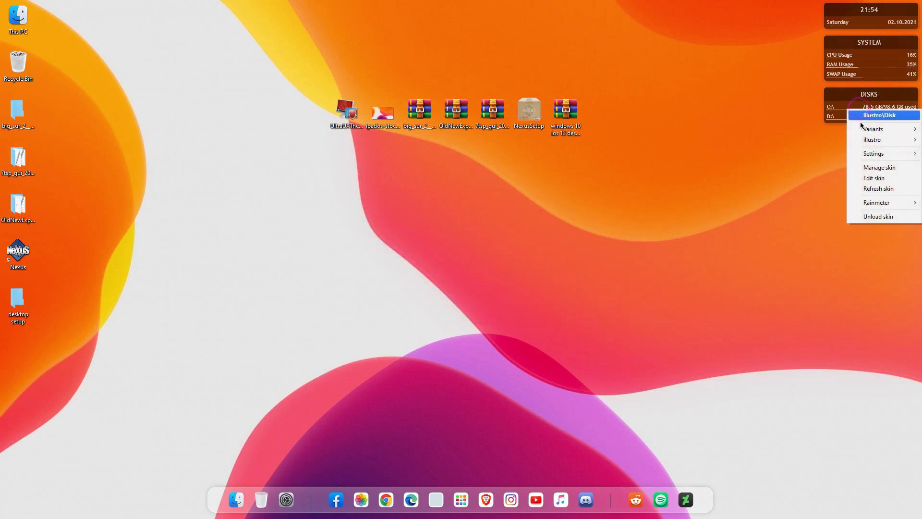
click(864, 215)
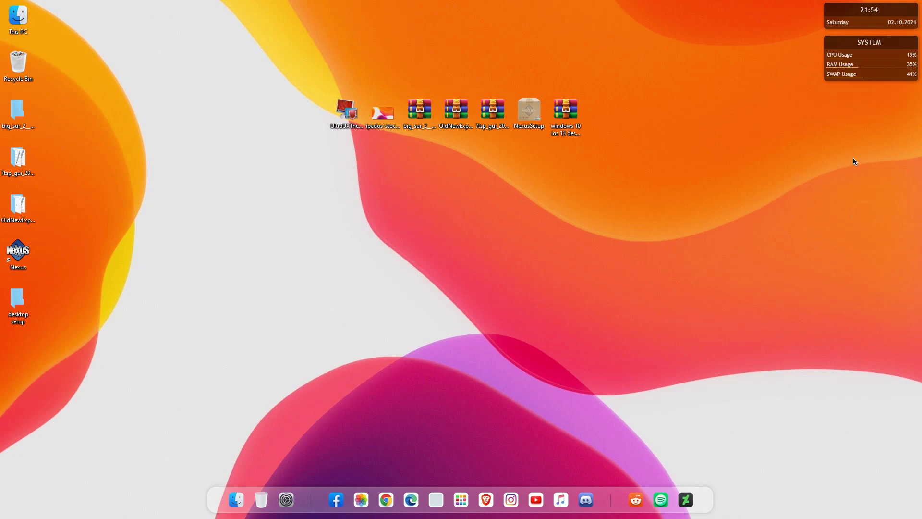
right_click(856, 75)
click(858, 181)
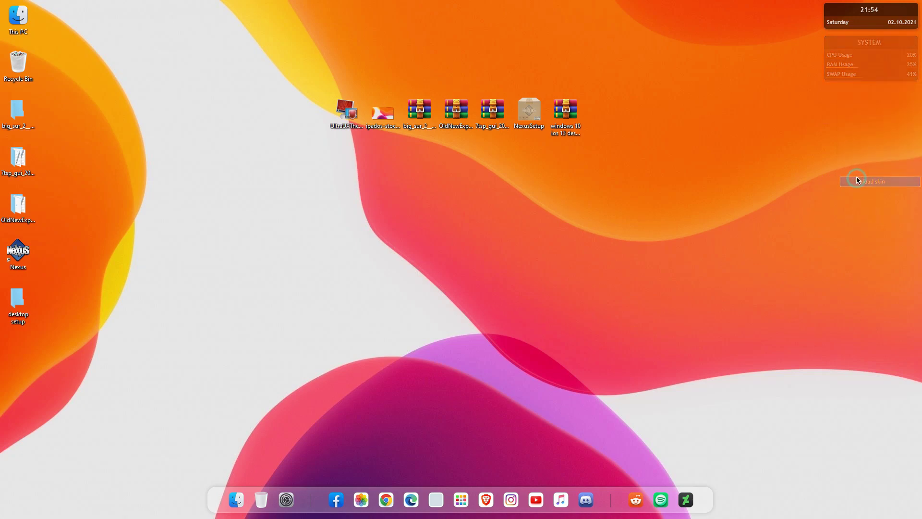
right_click(848, 19)
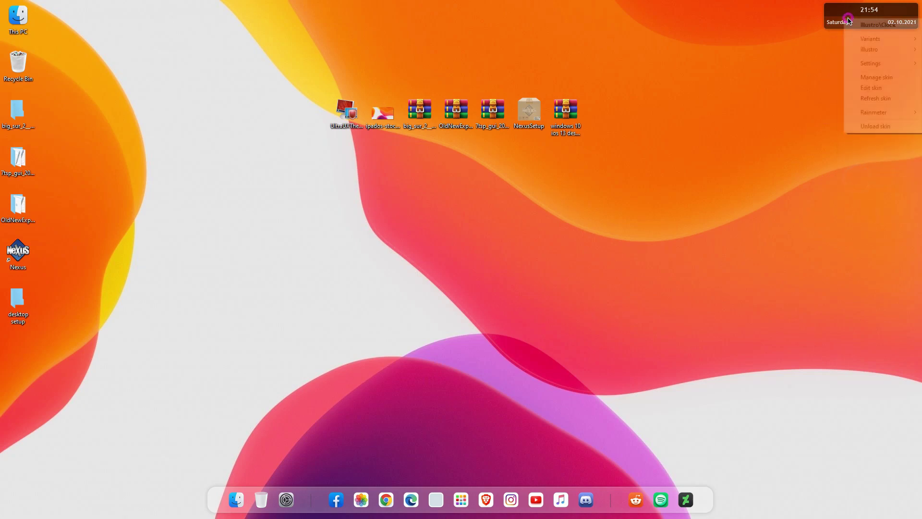
click(857, 126)
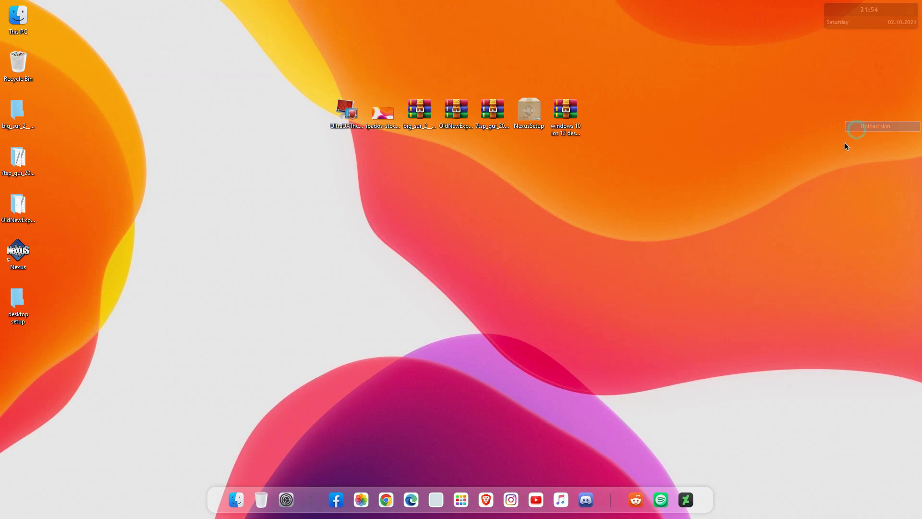
Step: Install the minimal Clock_.rmskin package from desktop setup\Rainmeter with its included layout applied, and close the folder window
double_click(19, 301)
click(297, 162)
double_click(300, 162)
click(297, 152)
double_click(350, 149)
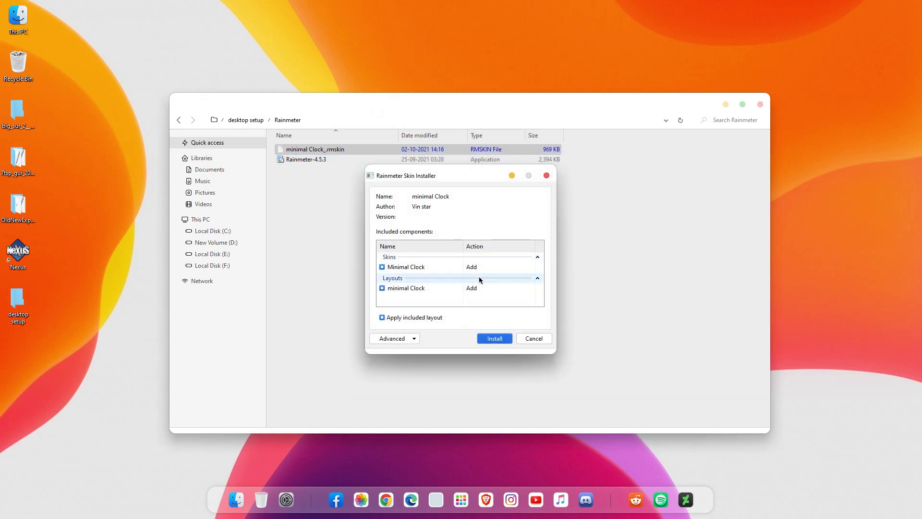
click(499, 338)
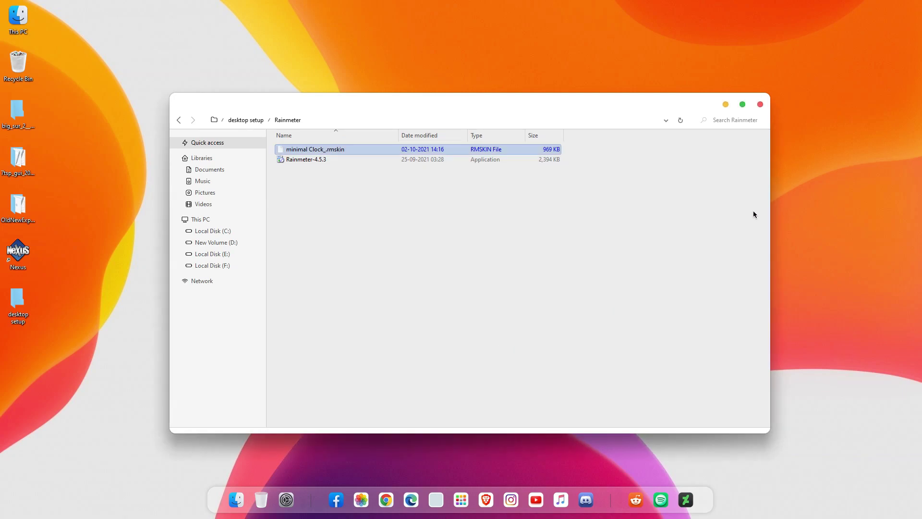
click(760, 104)
Step: Hide all the desktop icons
right_click(664, 163)
mouse_move(683, 183)
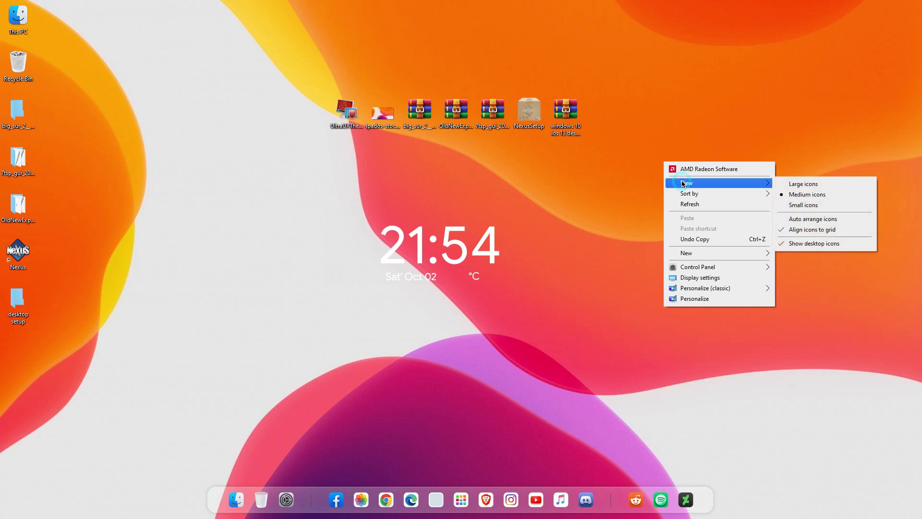
click(792, 244)
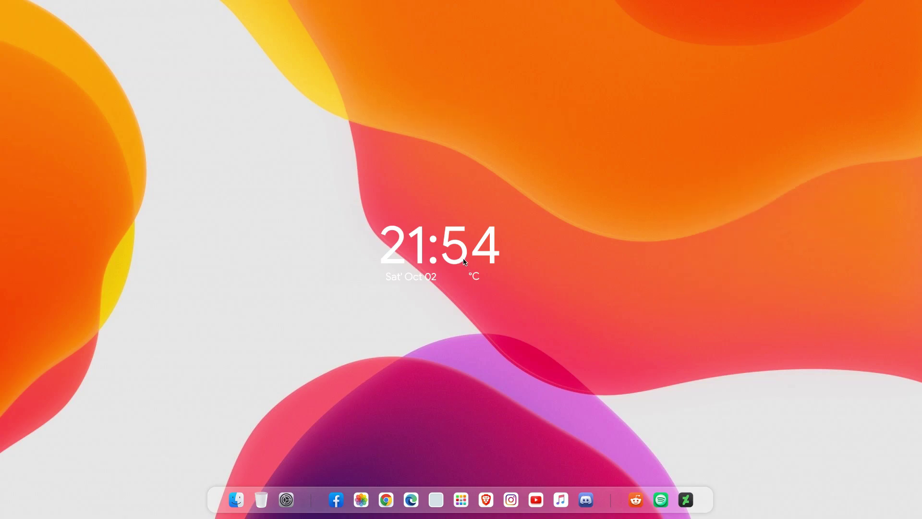
Step: Move the clock skin up into the upper middle of the desktop and switch it to the 12 h clock
drag(464, 262, 469, 202)
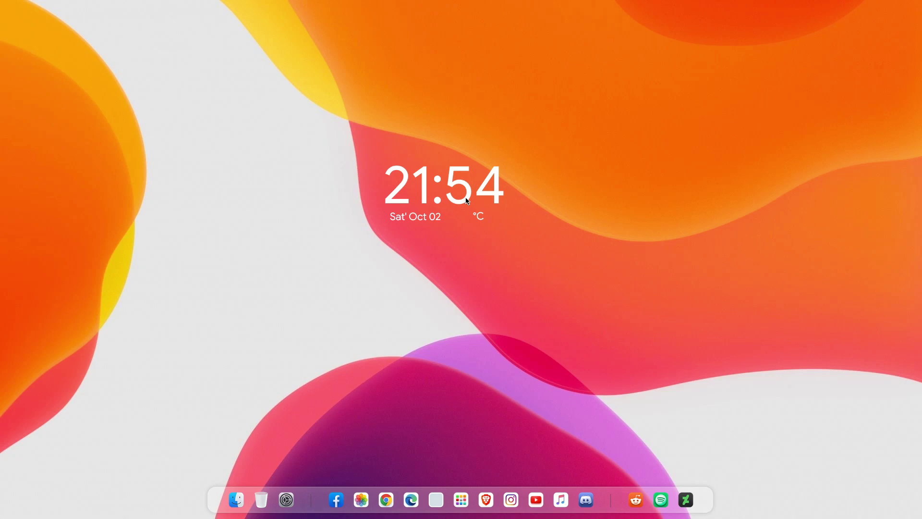
right_click(467, 197)
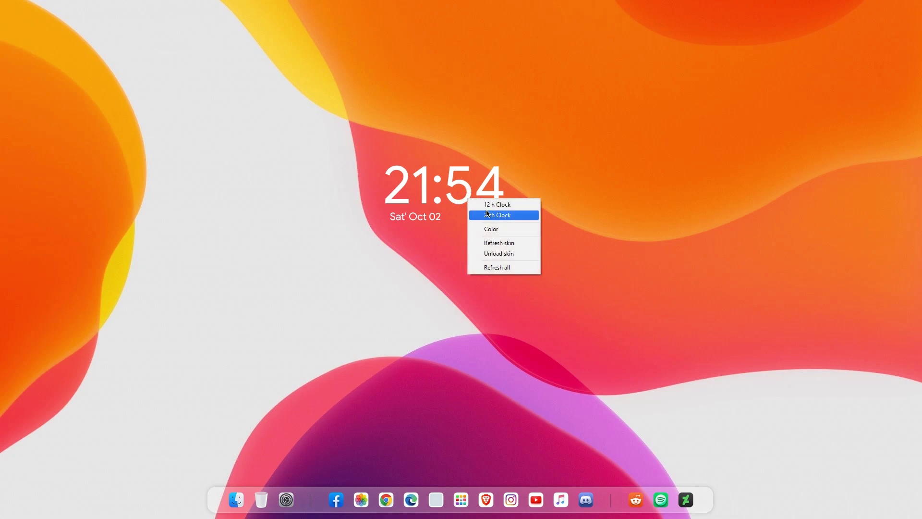
click(506, 208)
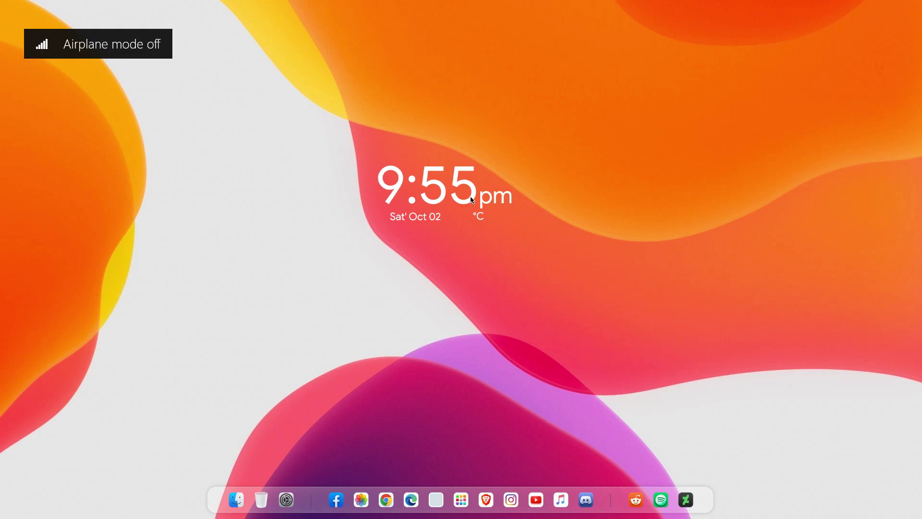
Step: Refresh the clock skin and nudge it slightly to the right and down on the desktop
right_click(472, 200)
click(482, 242)
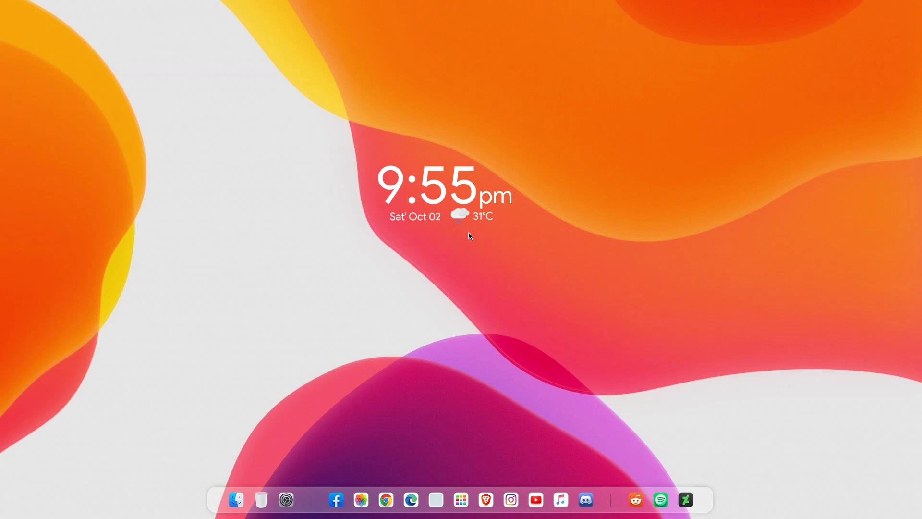
drag(464, 214, 469, 219)
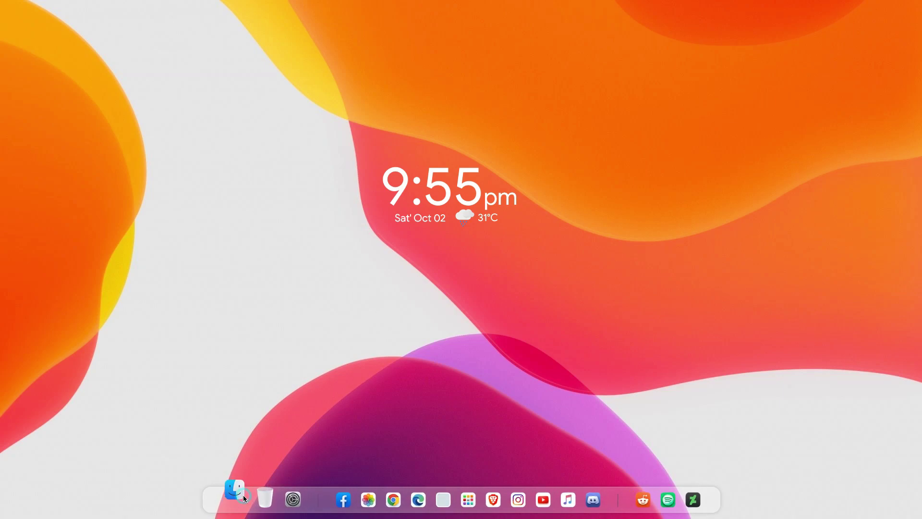
Step: Examine the themed File Explorer in This PC, Quick access, Libraries and Local Disk (C:), windowed and maximized, and close it
click(243, 494)
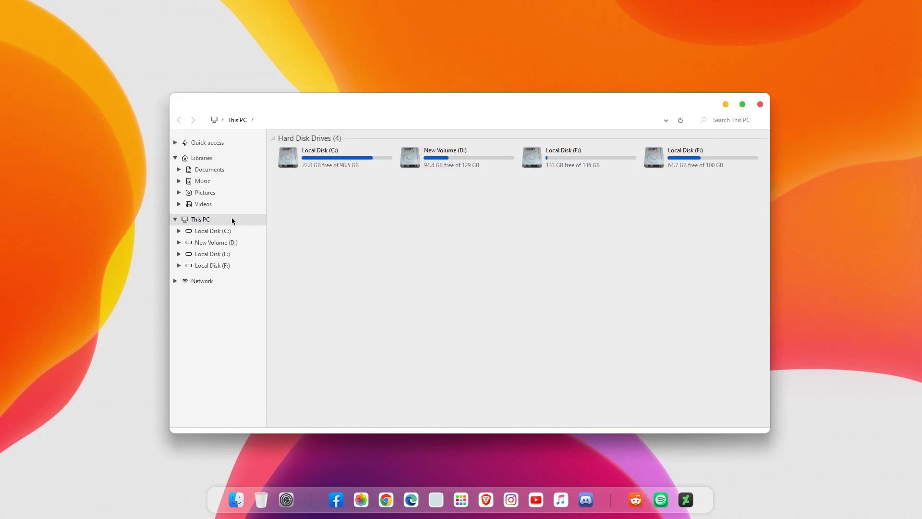
click(230, 144)
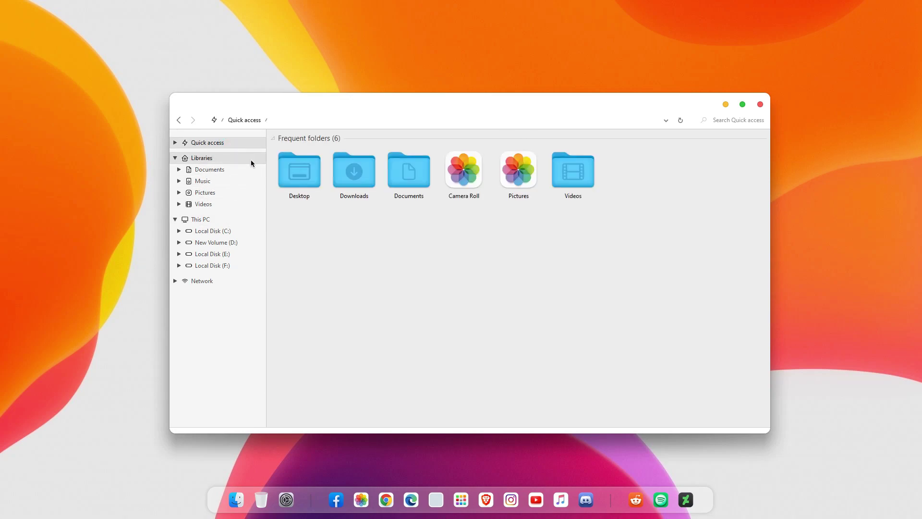
mouse_move(580, 111)
mouse_down()
mouse_move(567, 130)
mouse_move(586, 113)
mouse_up()
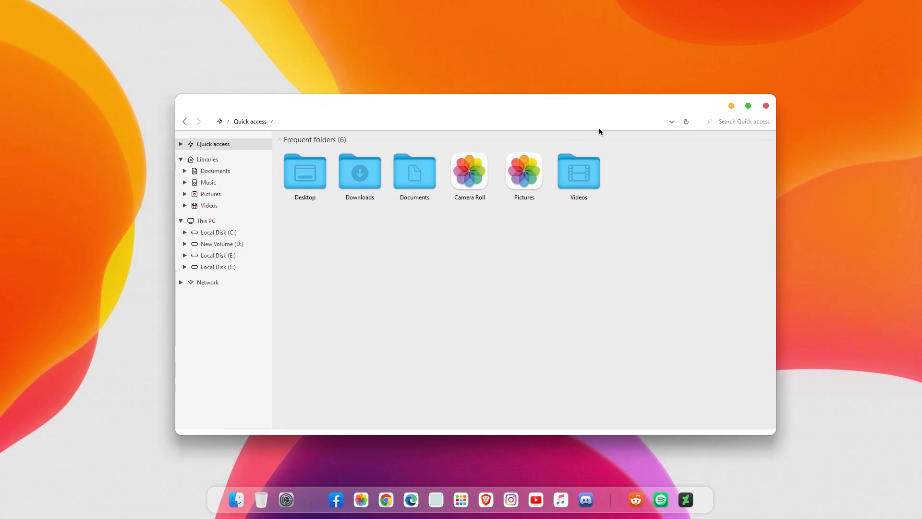
click(226, 156)
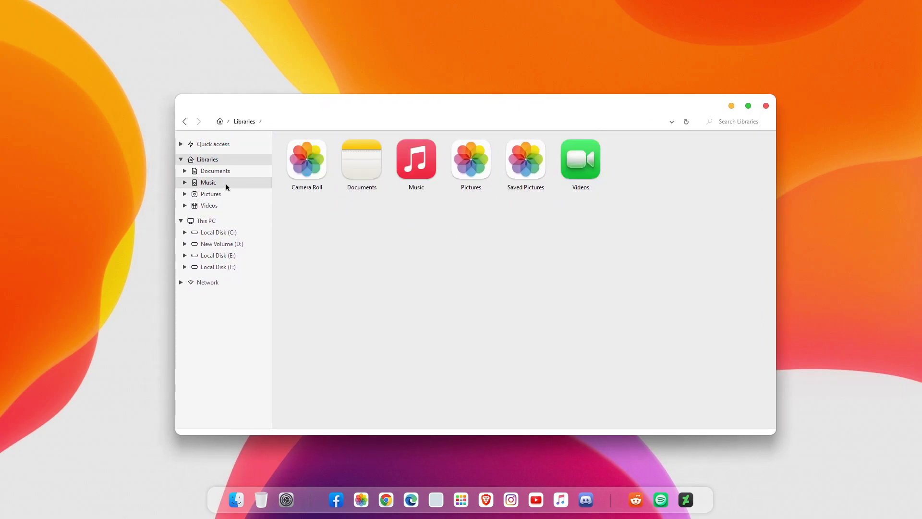
click(223, 221)
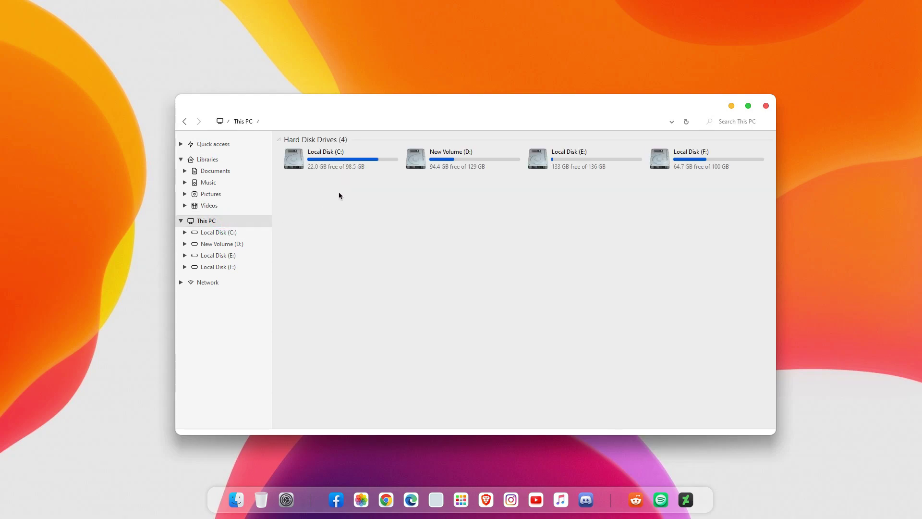
double_click(353, 167)
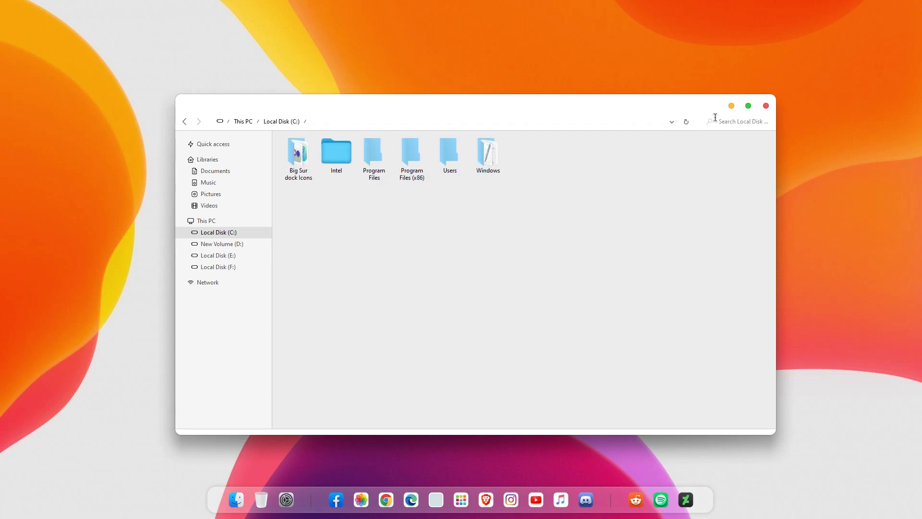
click(747, 106)
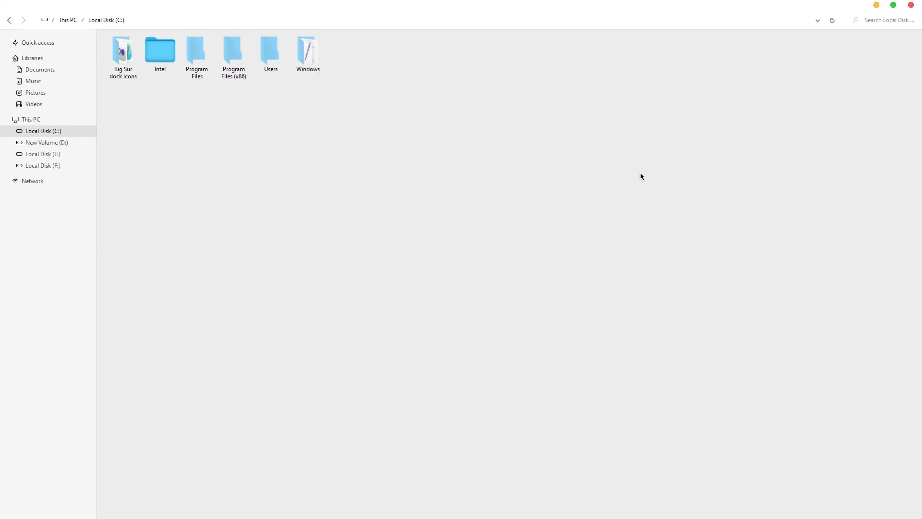
key(alt+Up)
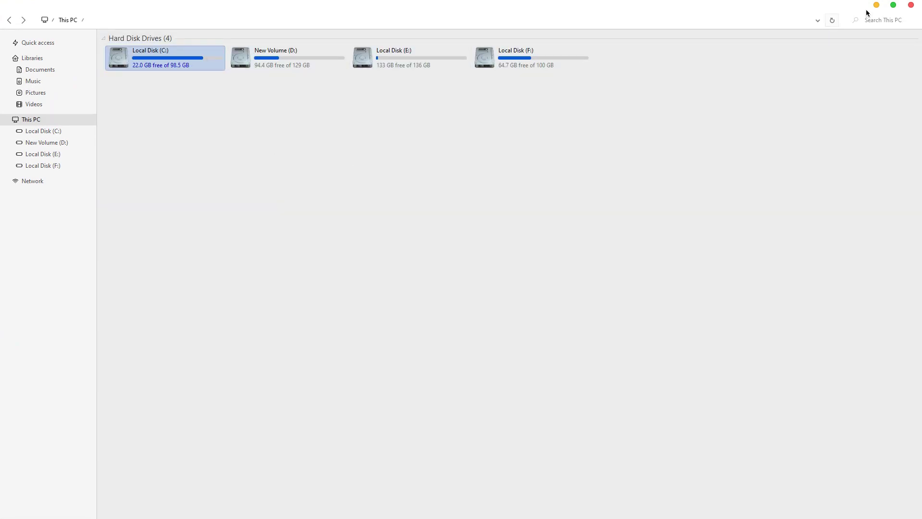
click(893, 6)
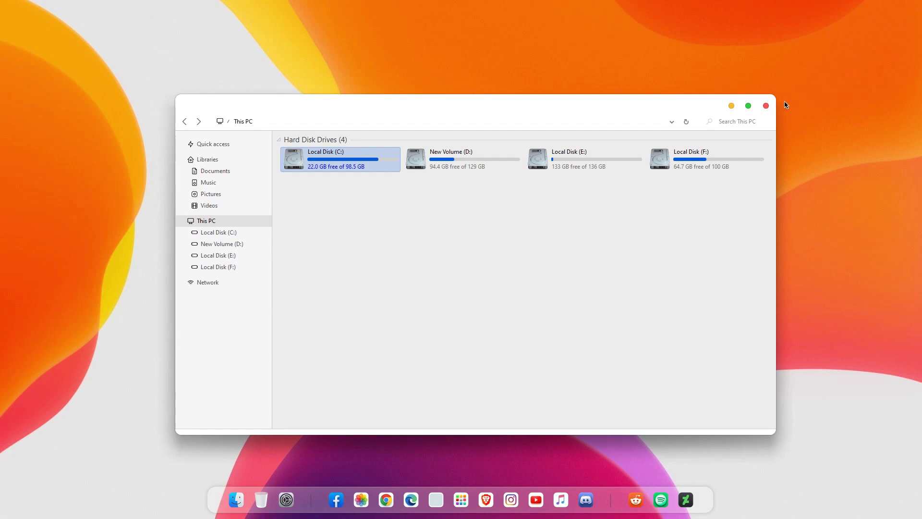
click(766, 106)
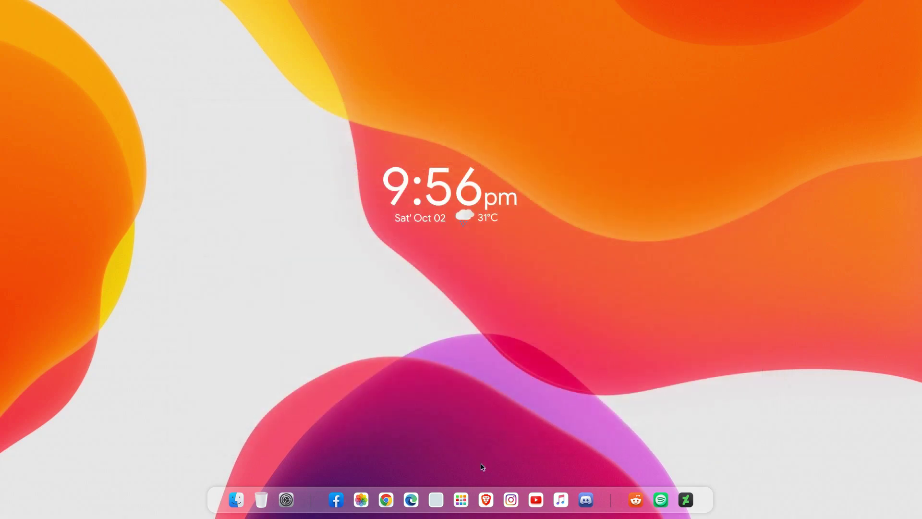
Step: View the themed Start menu from the dock and close it again
click(460, 497)
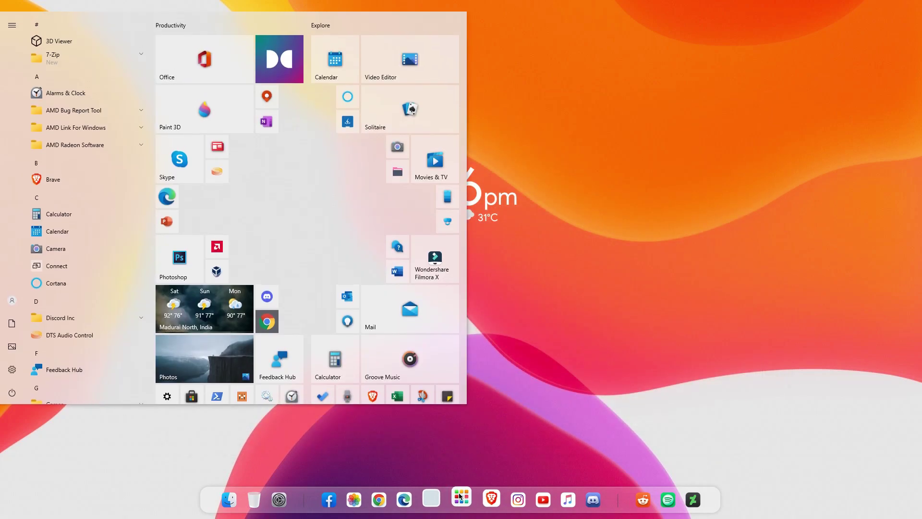
click(460, 497)
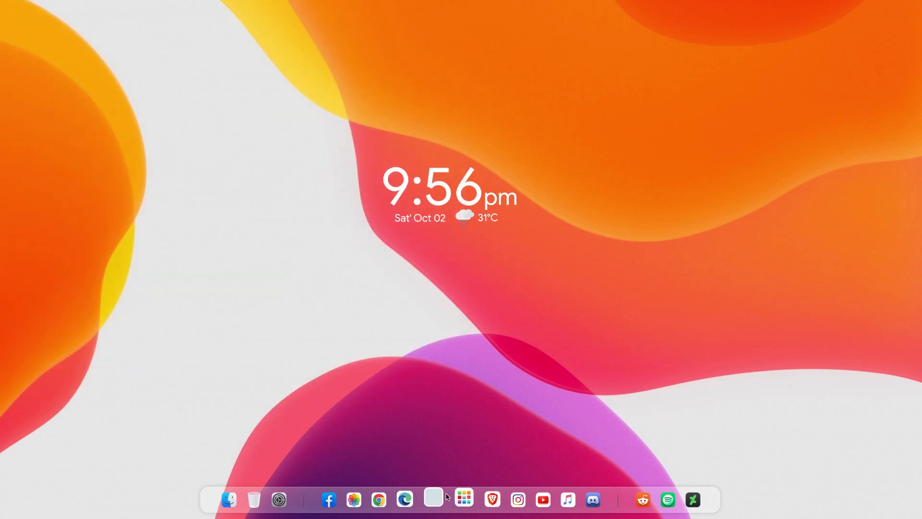